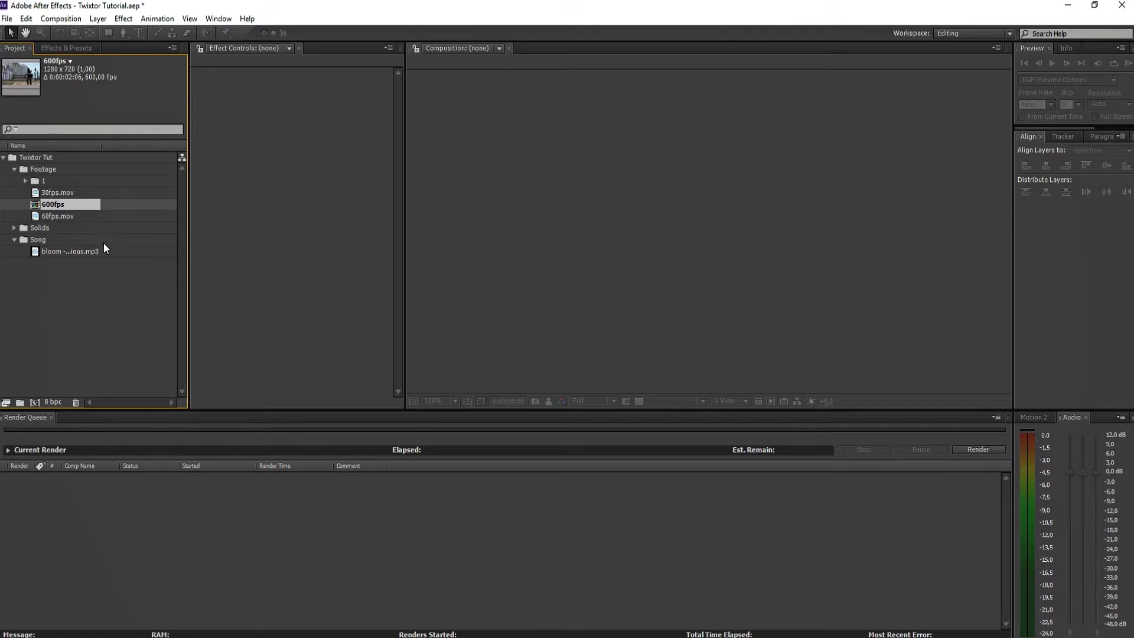
Create a composition from the bloom mp3 in the Song folder and show its audio layer's waveform
click(100, 278)
drag(70, 251, 34, 402)
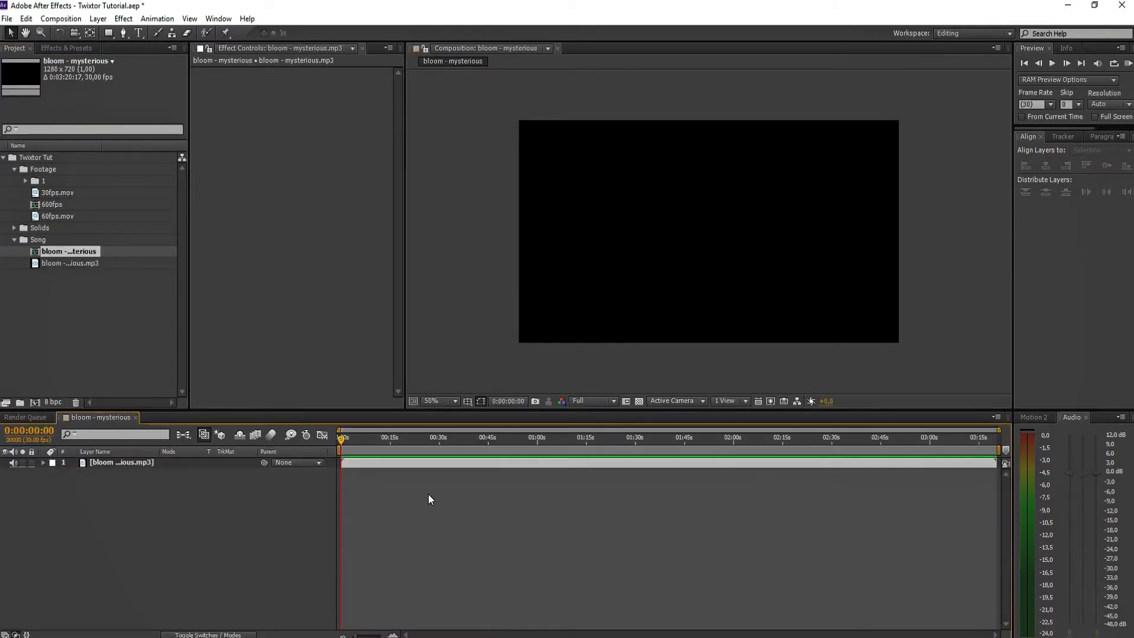
click(441, 465)
key(l)
key(l)
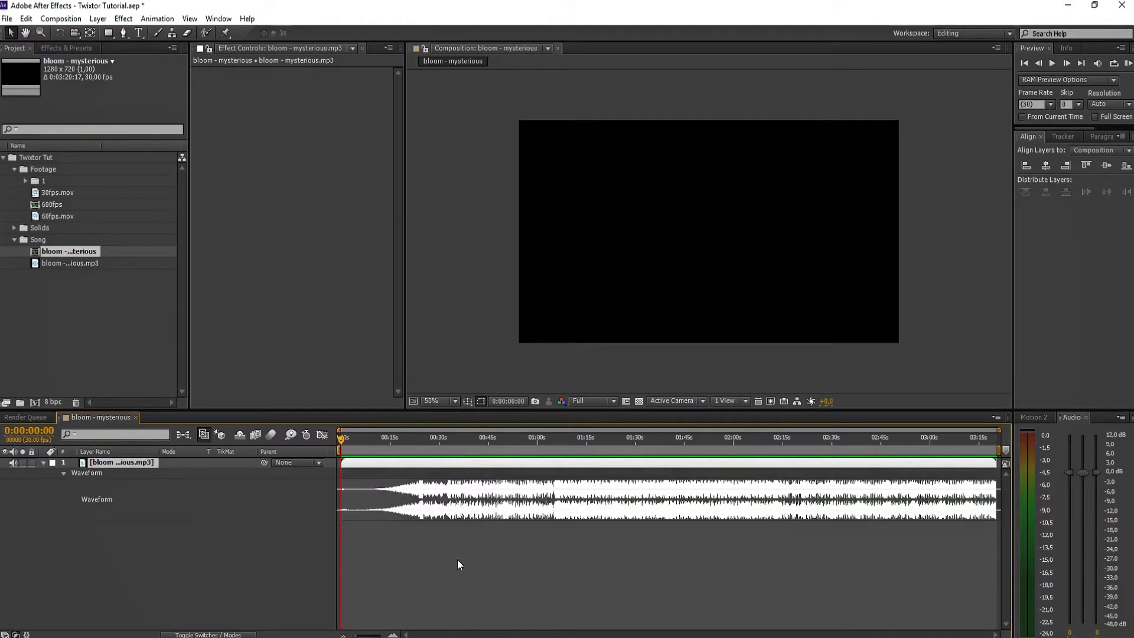
Examine the song's waveform closely around 0:01:03:20
click(458, 559)
scroll(537, 528, up, 2)
scroll(569, 529, up, 1)
click(612, 438)
key(h)
drag(632, 520, 591, 522)
scroll(591, 522, up, 1)
key(space)
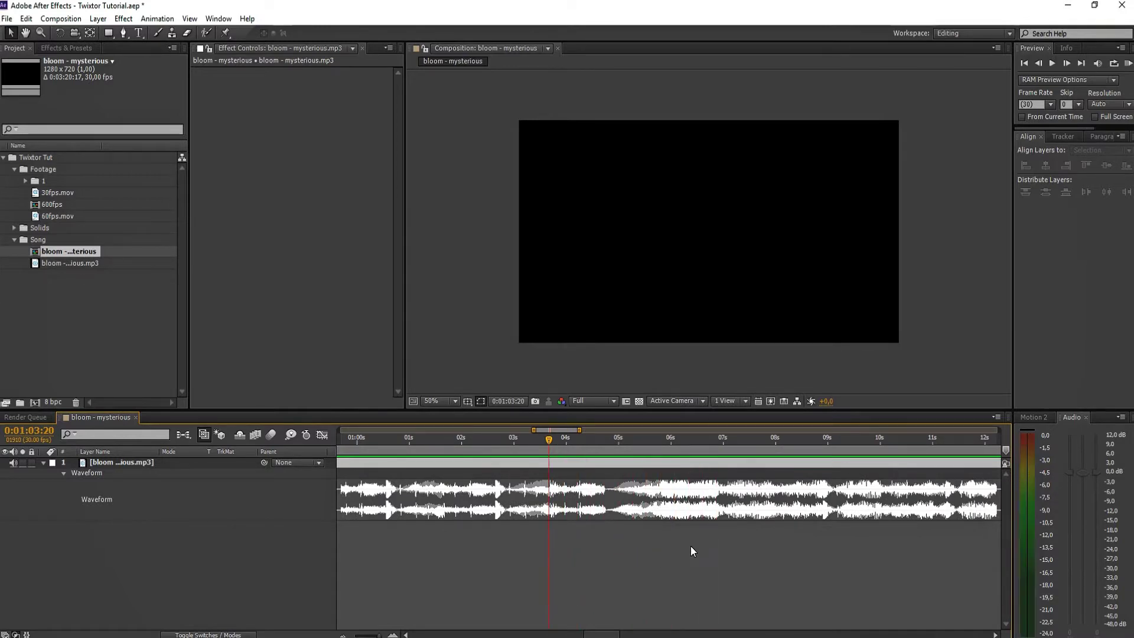
Preview the song's audio from 0:00:31:21 to find the beat
scroll(690, 546, down, 5)
click(433, 440)
drag(445, 460, 464, 462)
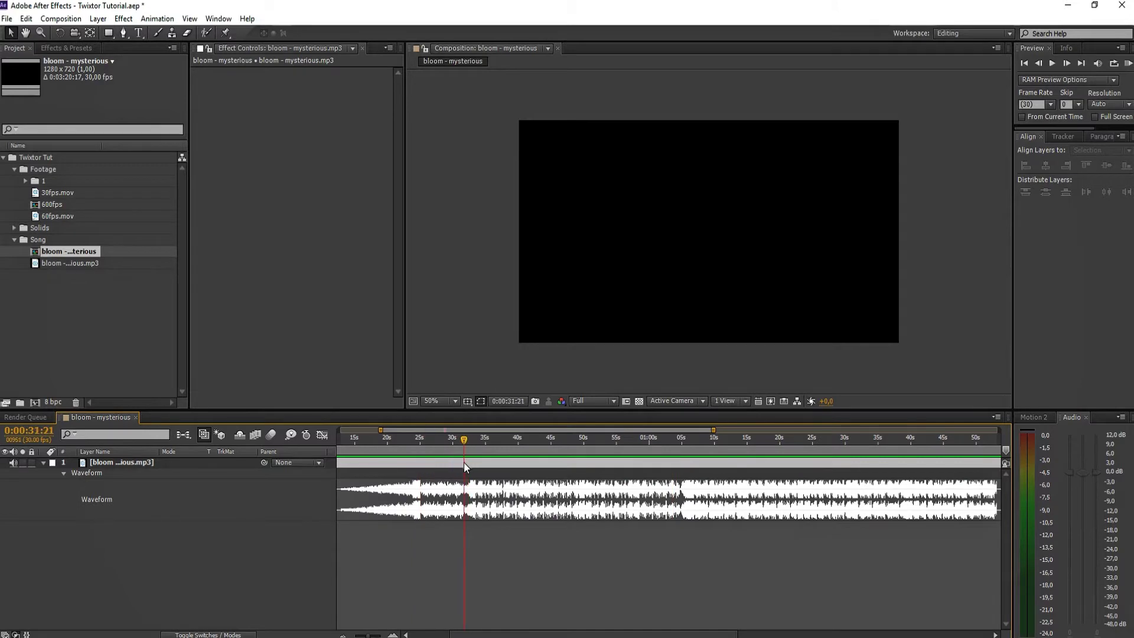
scroll(463, 462, up, 3)
key(KP_Decimal)
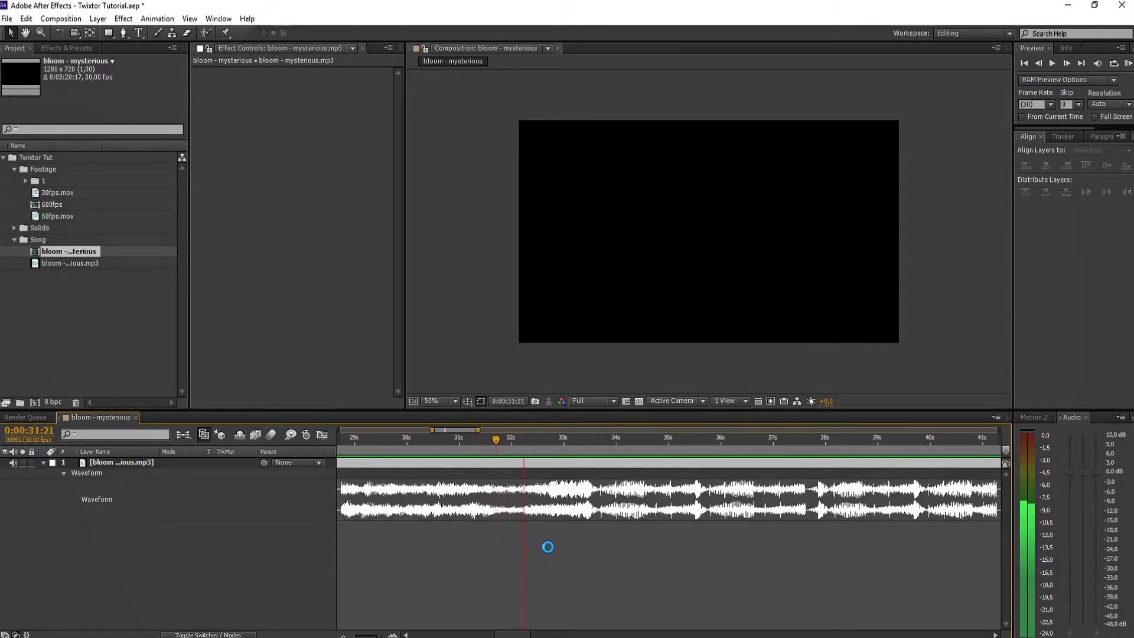
key(KP_Decimal)
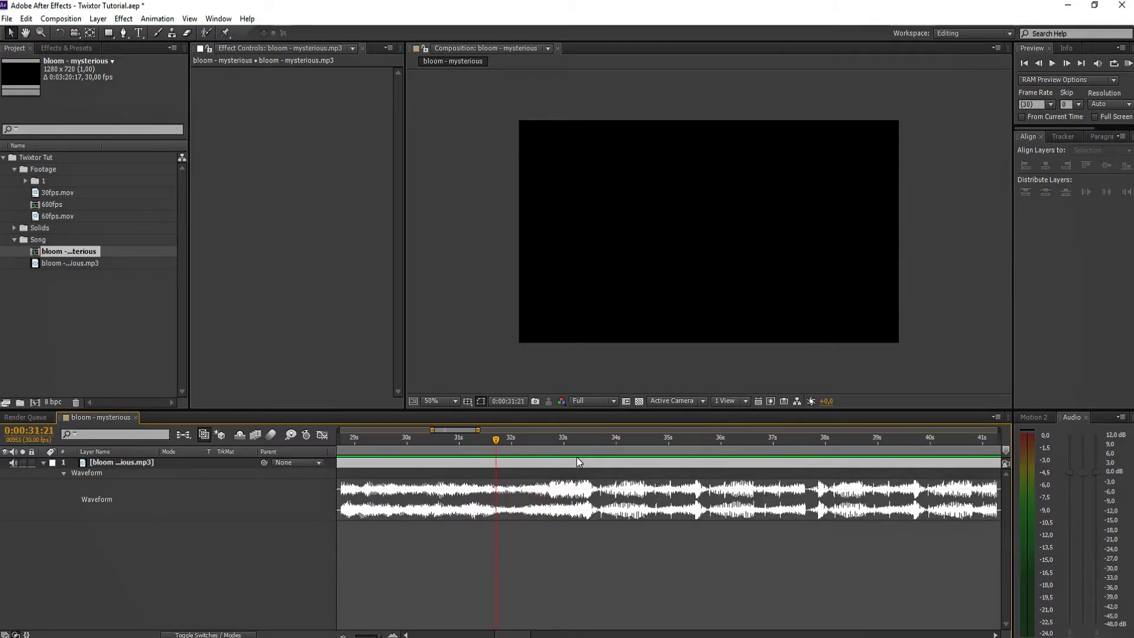
Add a layer marker to the audio layer at the beat at 0:00:33:13
scroll(567, 467, up, 2)
click(590, 446)
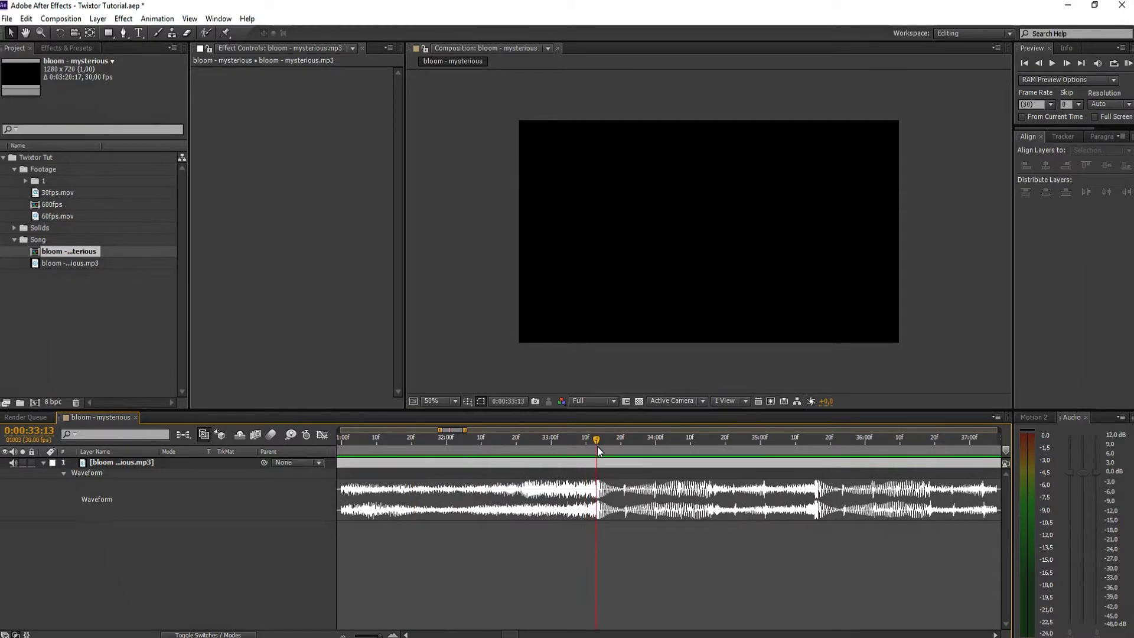
click(602, 467)
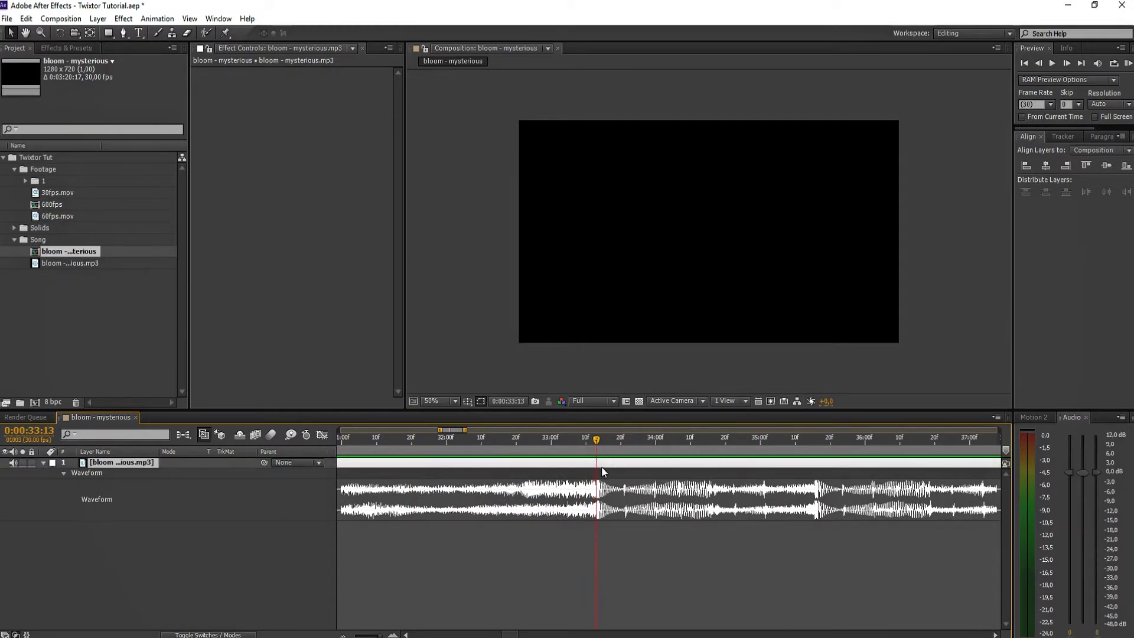
click(663, 551)
scroll(665, 548, up, 2)
drag(648, 561, 552, 561)
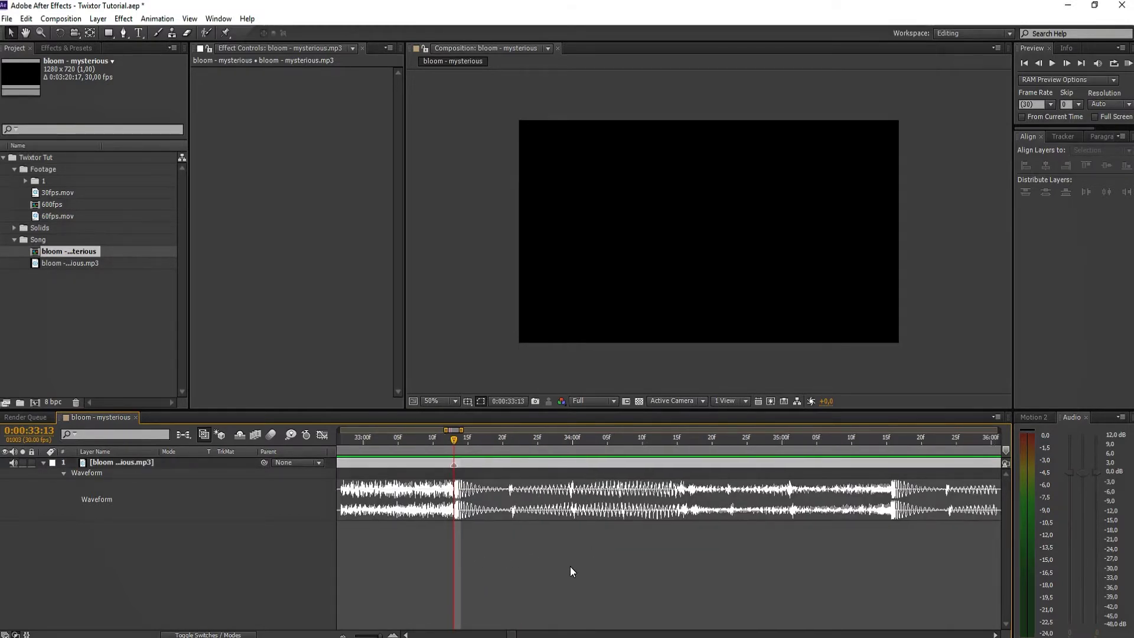
Preview the audio and add a second layer marker on the song at 0:00:34:15
key(KP_Decimal)
click(677, 440)
click(683, 464)
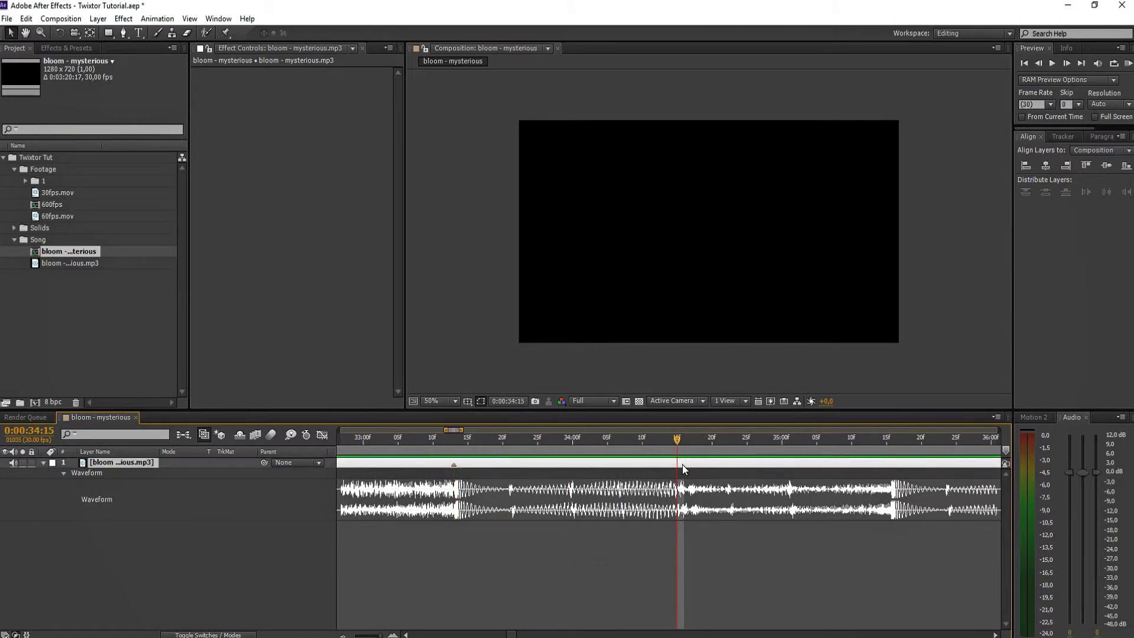
key(KP_Multiply)
click(693, 572)
Preview the audio again and add a third layer marker on the song at 0:00:35:16
key(KP_Decimal)
click(891, 442)
click(893, 463)
key(KP_Multiply)
click(822, 592)
key(minus)
key(minus)
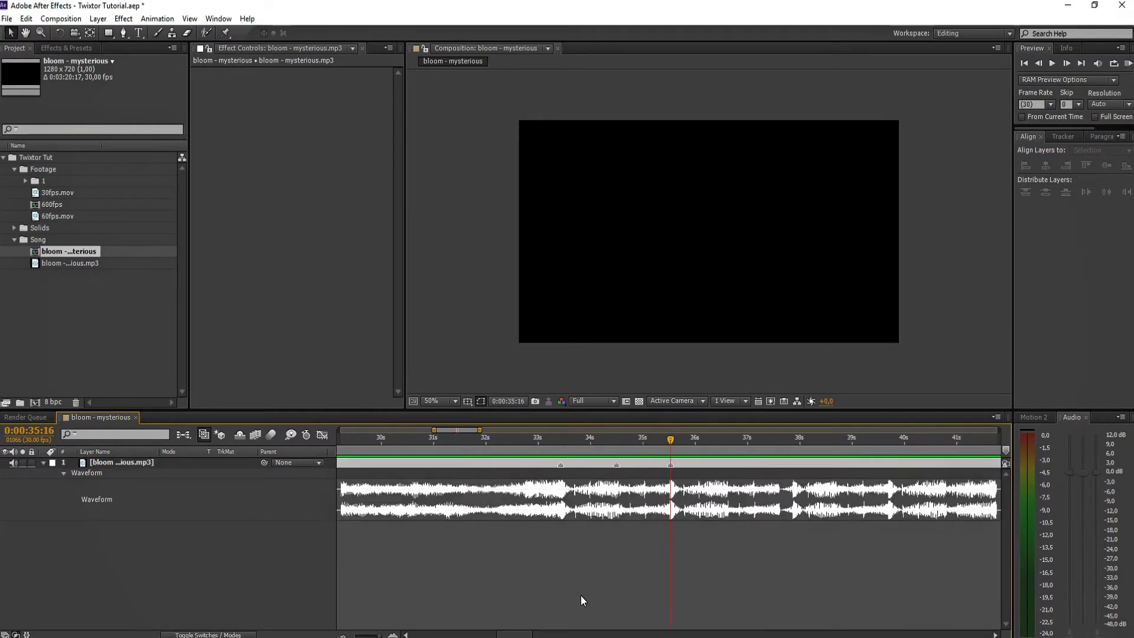
Add 30fps.mov above the audio layer and align its start with the first marker at 0:00:33:13
click(120, 333)
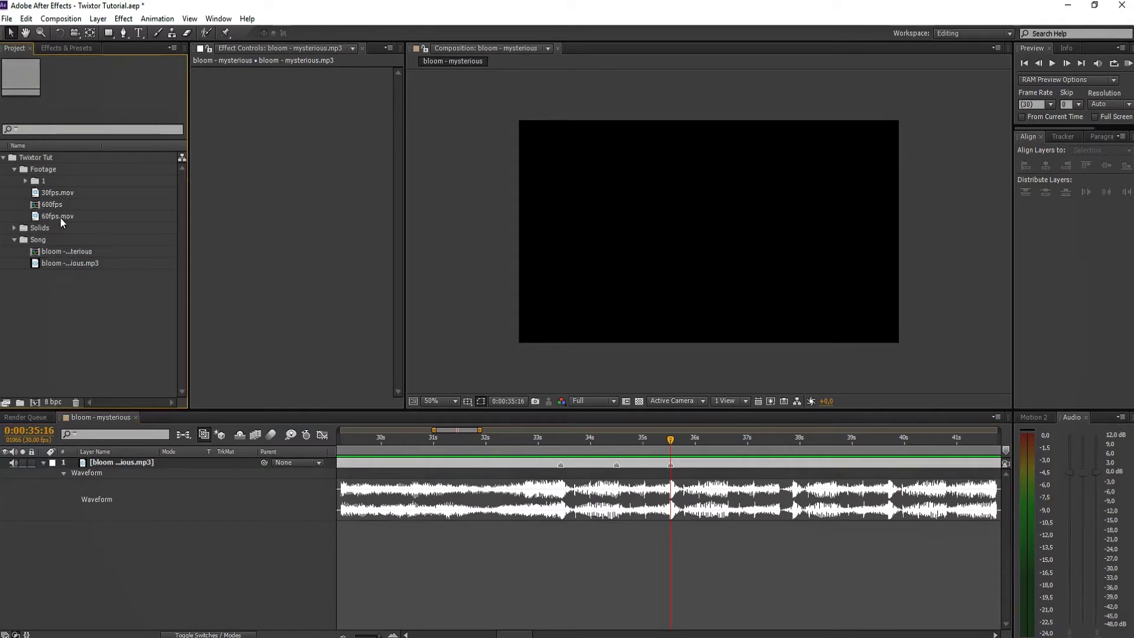
drag(59, 194, 109, 459)
click(563, 437)
key([)
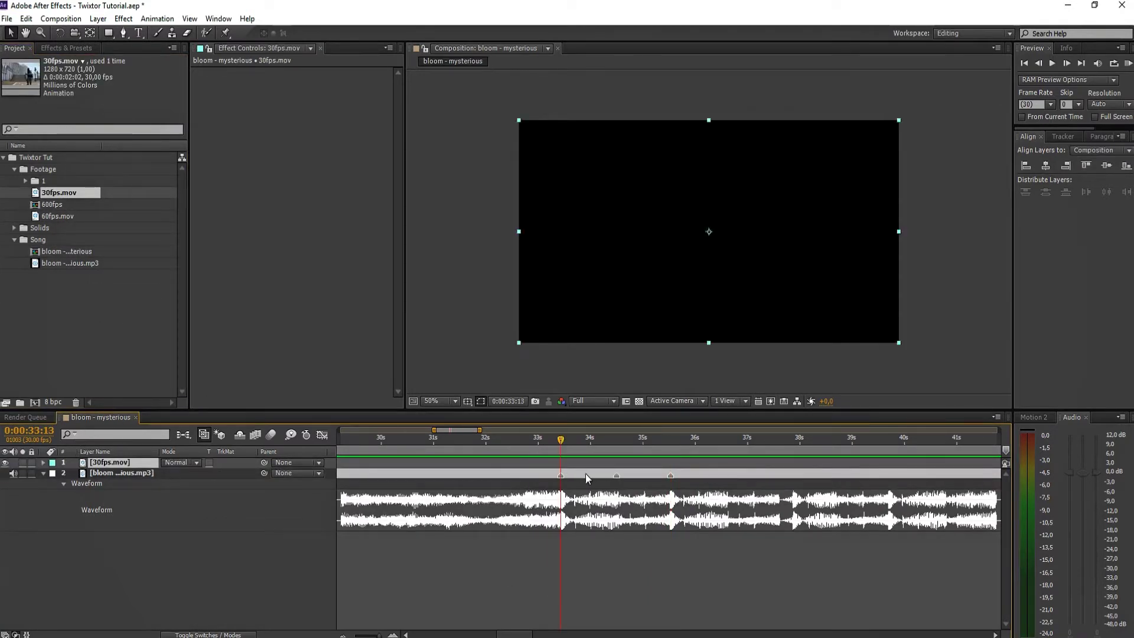
scroll(635, 525, up, 1)
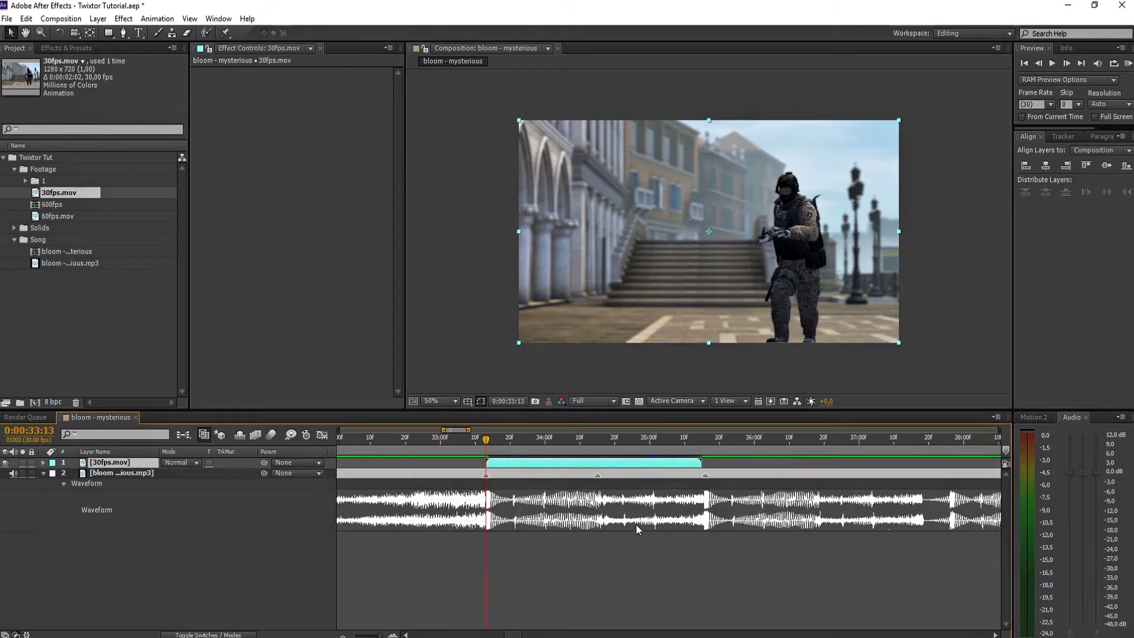
click(565, 534)
Apply the Twixtor Pro effect to the 30fps.mov layer
click(82, 49)
drag(47, 127, 86, 177)
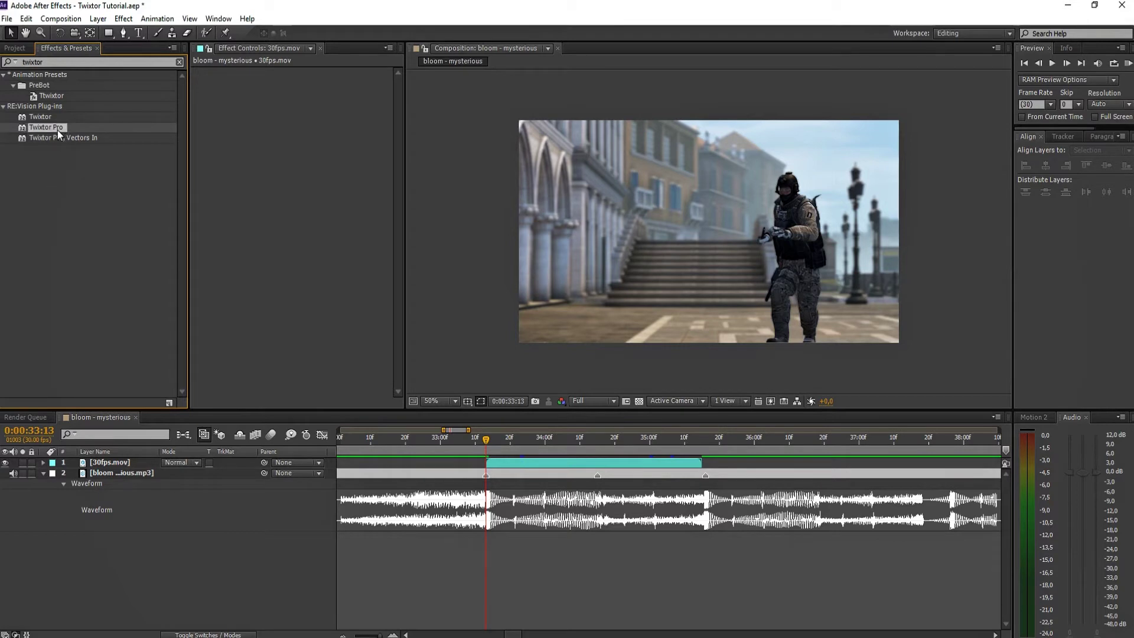
mouse_move(52, 117)
mouse_down()
mouse_move(66, 122)
mouse_move(52, 126)
mouse_up()
drag(564, 418, 580, 462)
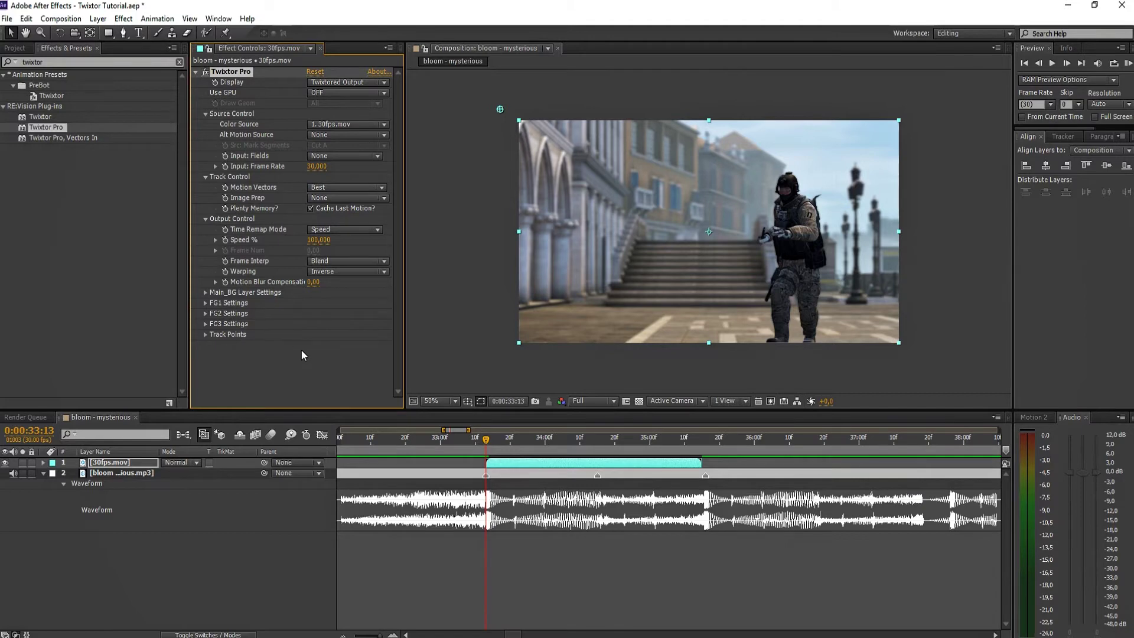
Trim both ends of the 30fps.mov layer and shift it so the trimmed clip starts at 0:00:33:13
click(496, 480)
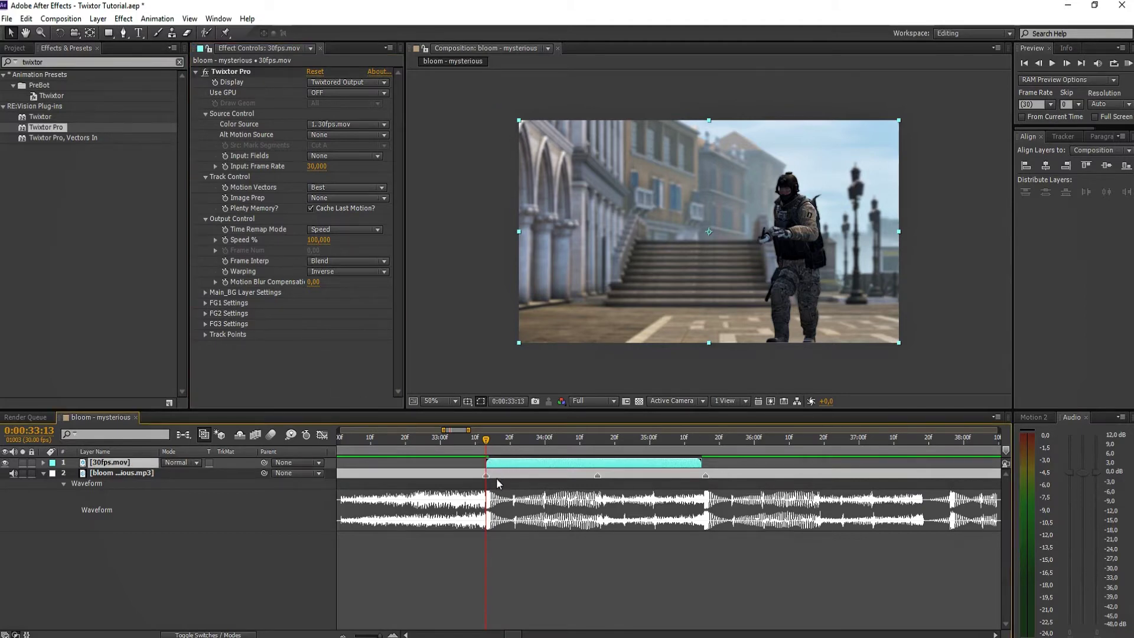
key(equal)
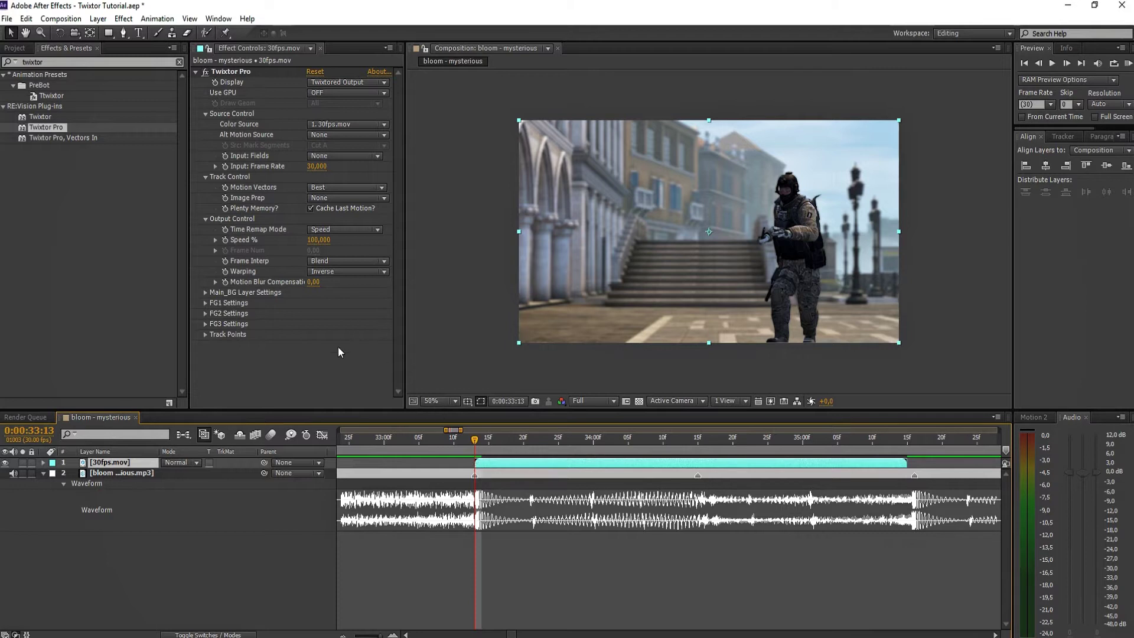
drag(476, 464, 524, 464)
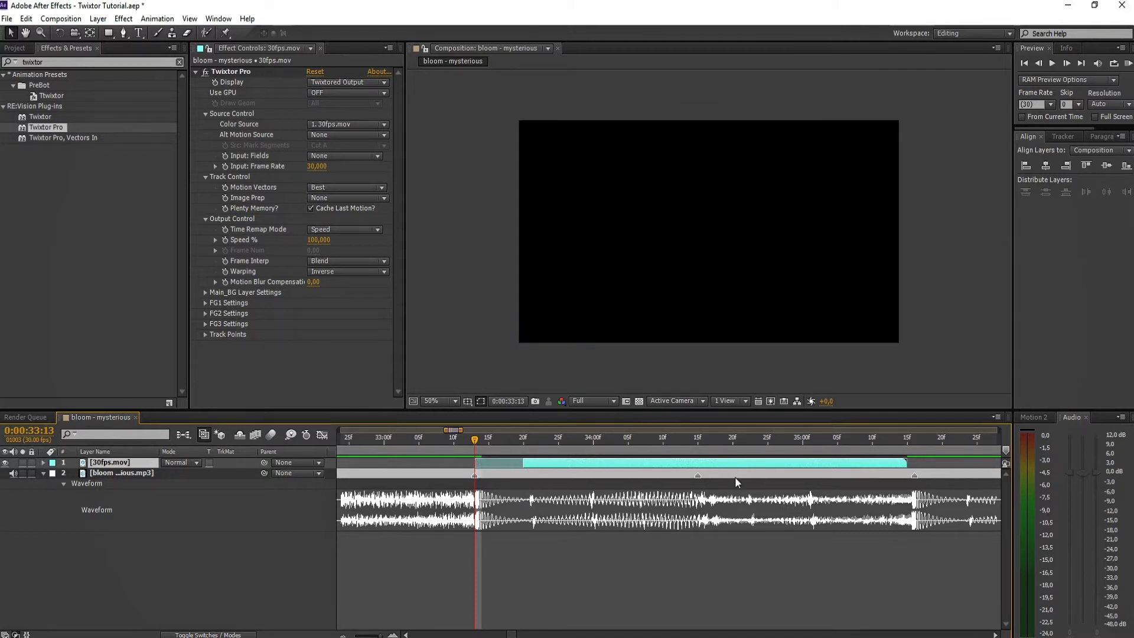
drag(904, 464, 788, 463)
drag(538, 463, 414, 466)
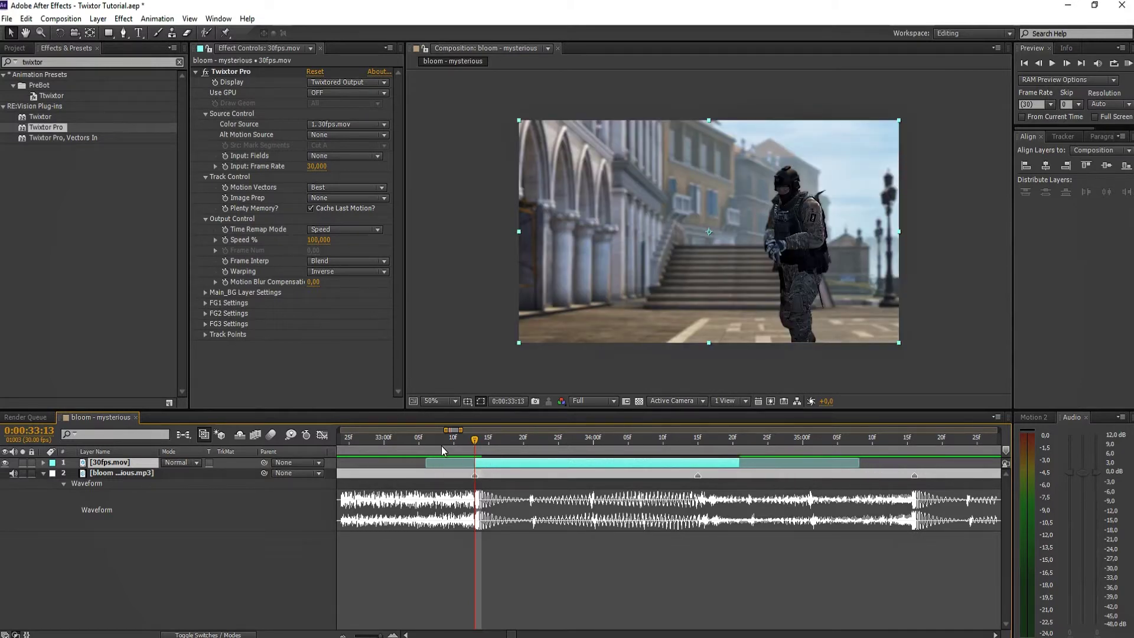
Keyframe Twixtor Pro's Speed % at 100 one frame before the clip's start, at 0:00:33:12, and reveal the layer's keyframes
key(Page_Up)
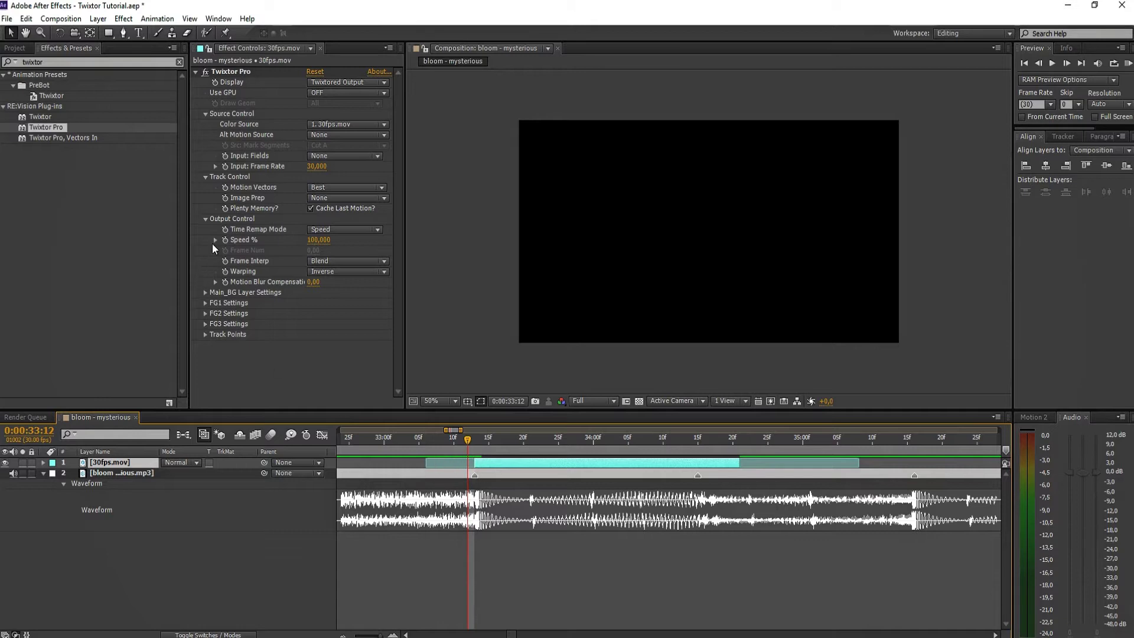
click(231, 249)
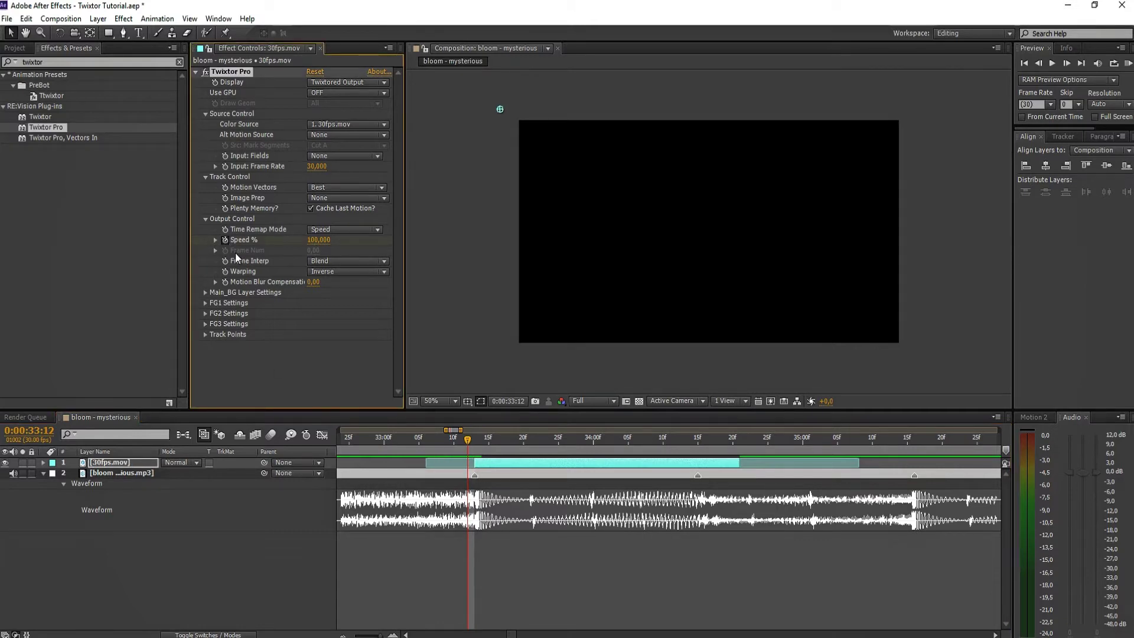
key(Page_Down)
key(u)
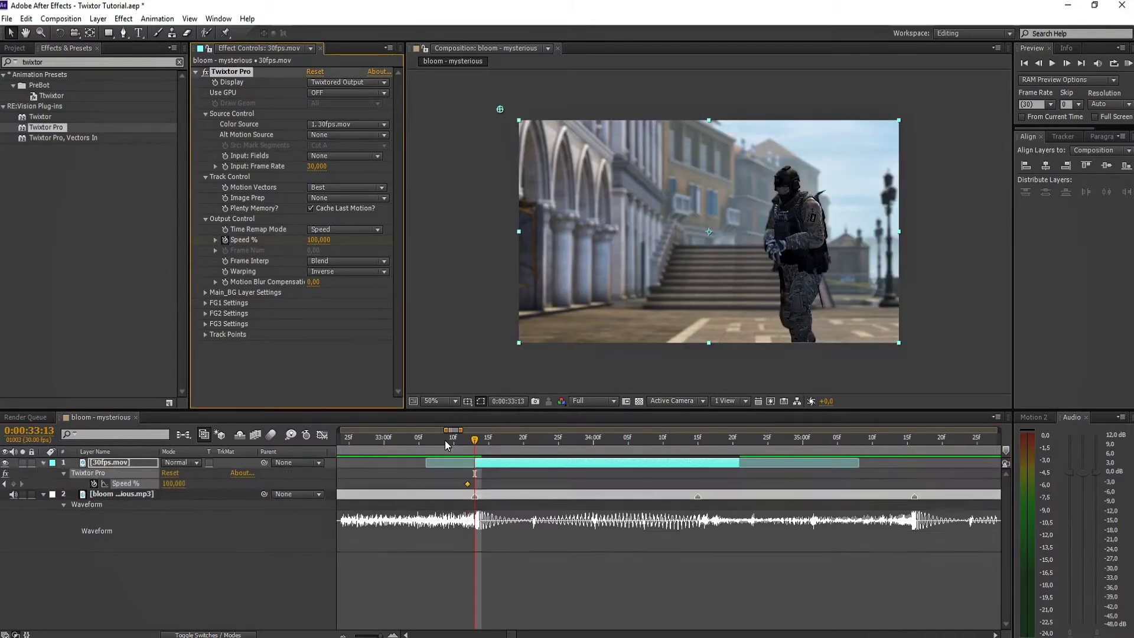
Try extending the start of the 30fps.mov layer back past the speed keyframe
click(454, 474)
click(470, 462)
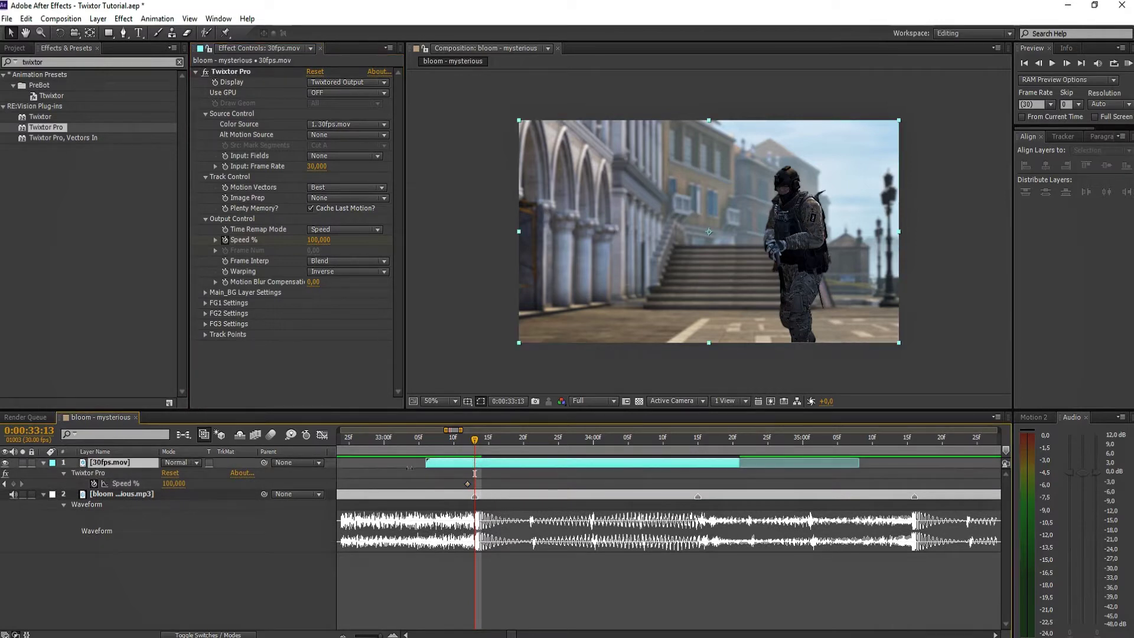
click(365, 349)
click(467, 483)
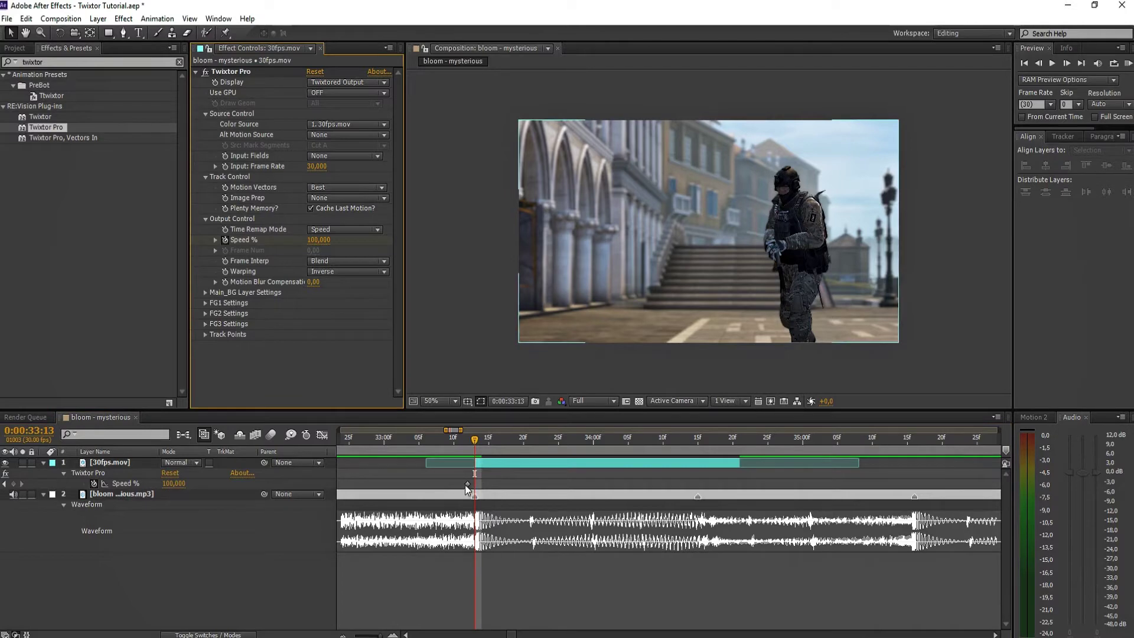
Play through the trimmed clip and return to its start at 0:00:33:13
key(space)
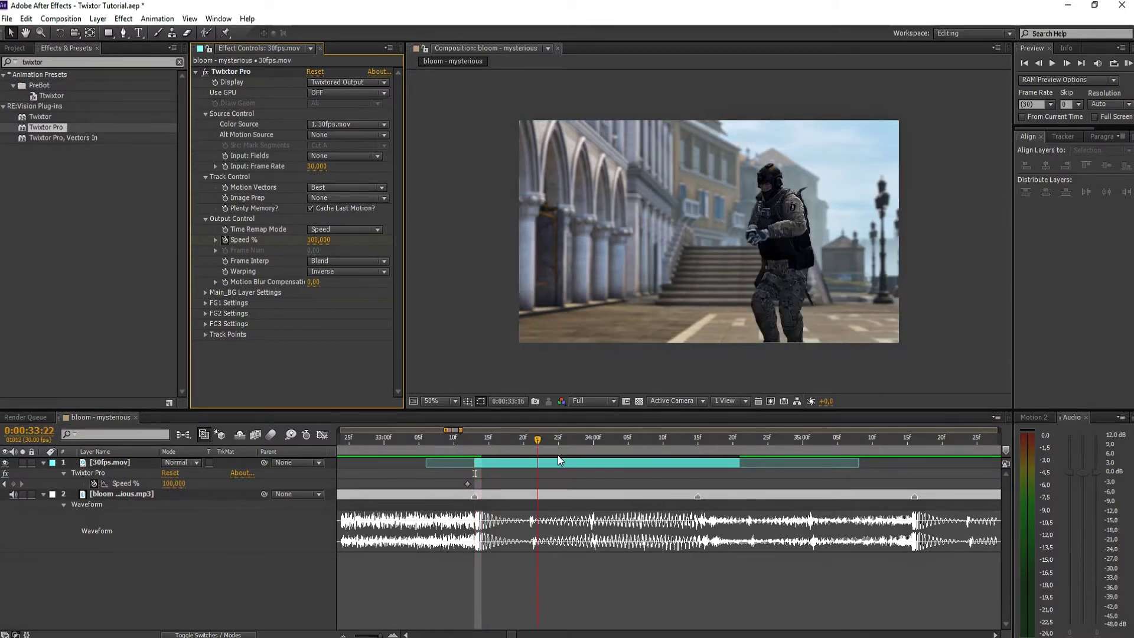
drag(742, 466, 482, 453)
click(477, 439)
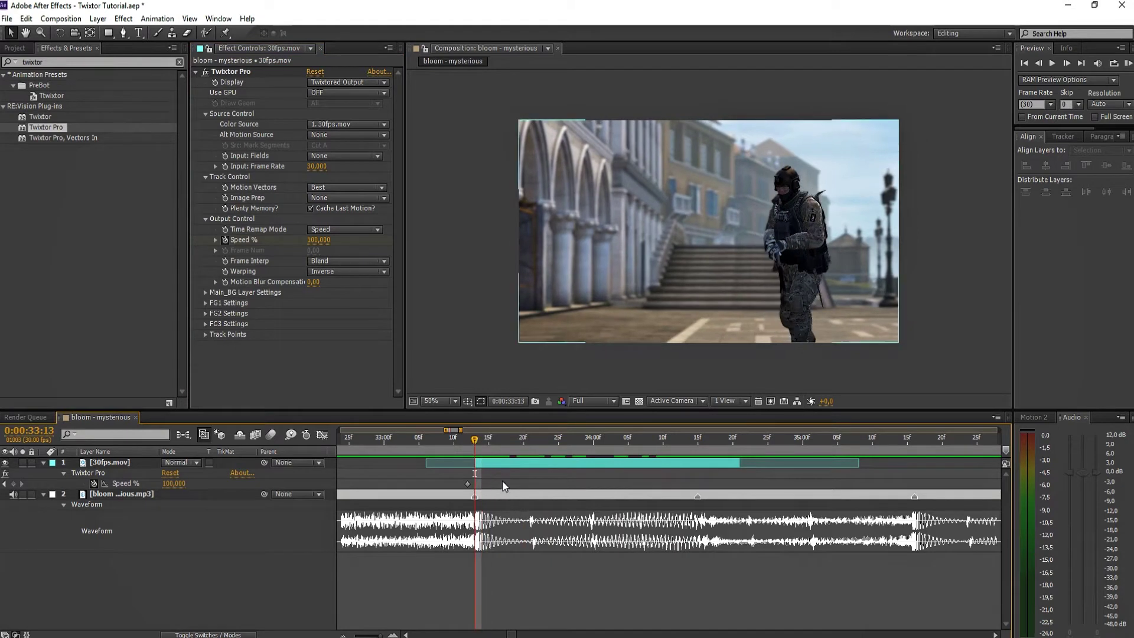
Set Twixtor Pro's Speed % to 500 at 0:00:33:13
click(319, 239)
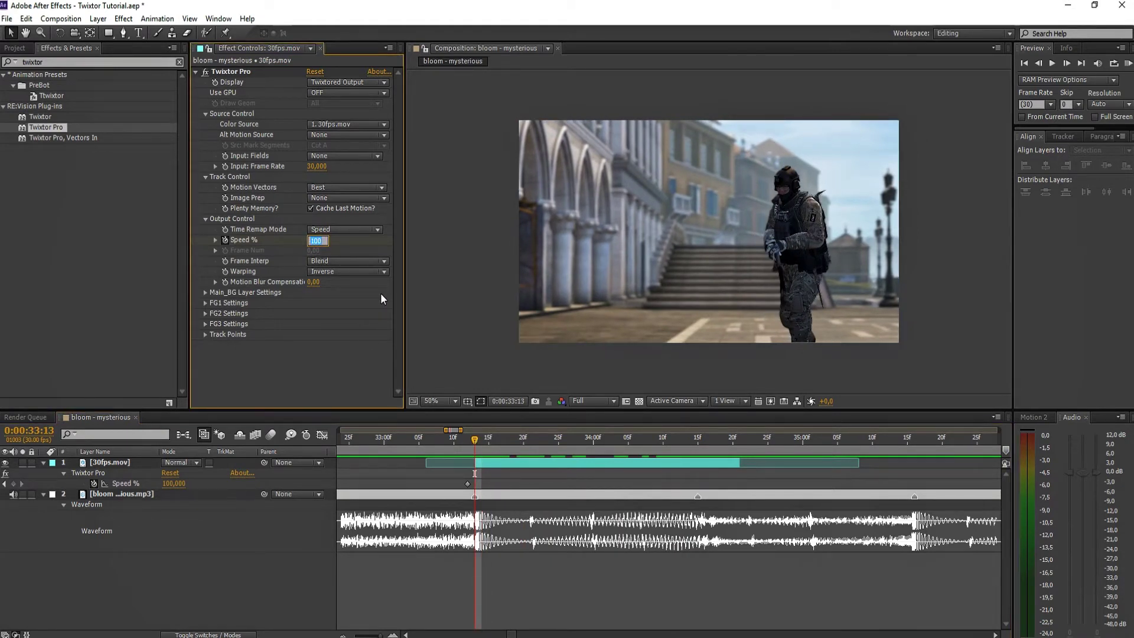
text(500)
key(Return)
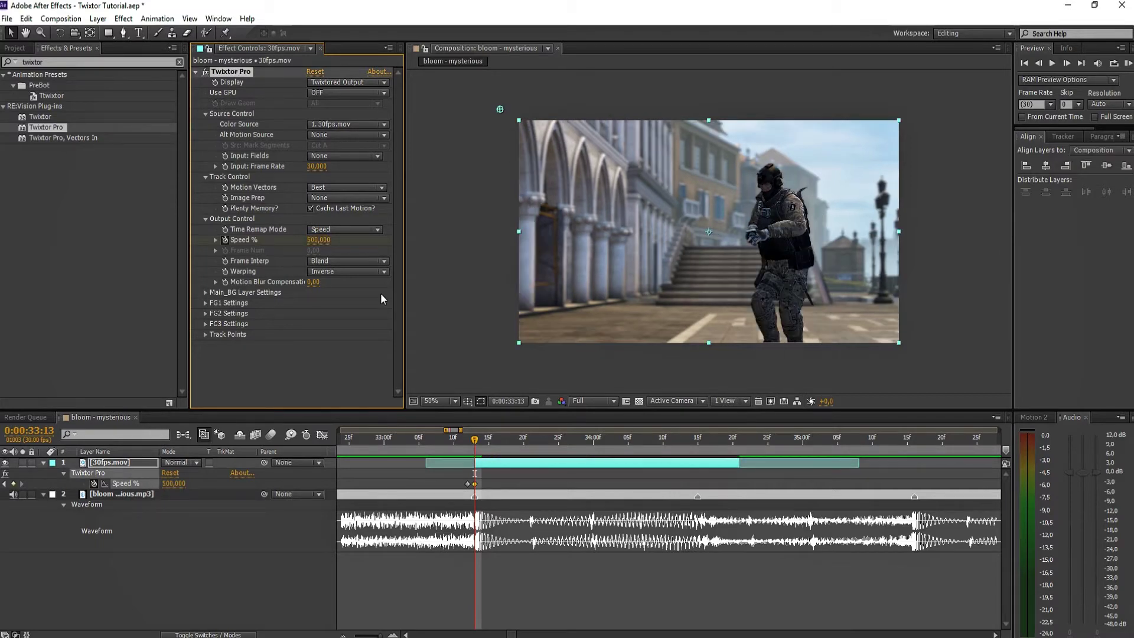
Set Twixtor Pro's Speed % to 19 at 0:00:33:29 and scrub across the keyframe to check the motion
drag(478, 441, 587, 471)
click(314, 241)
text(1)
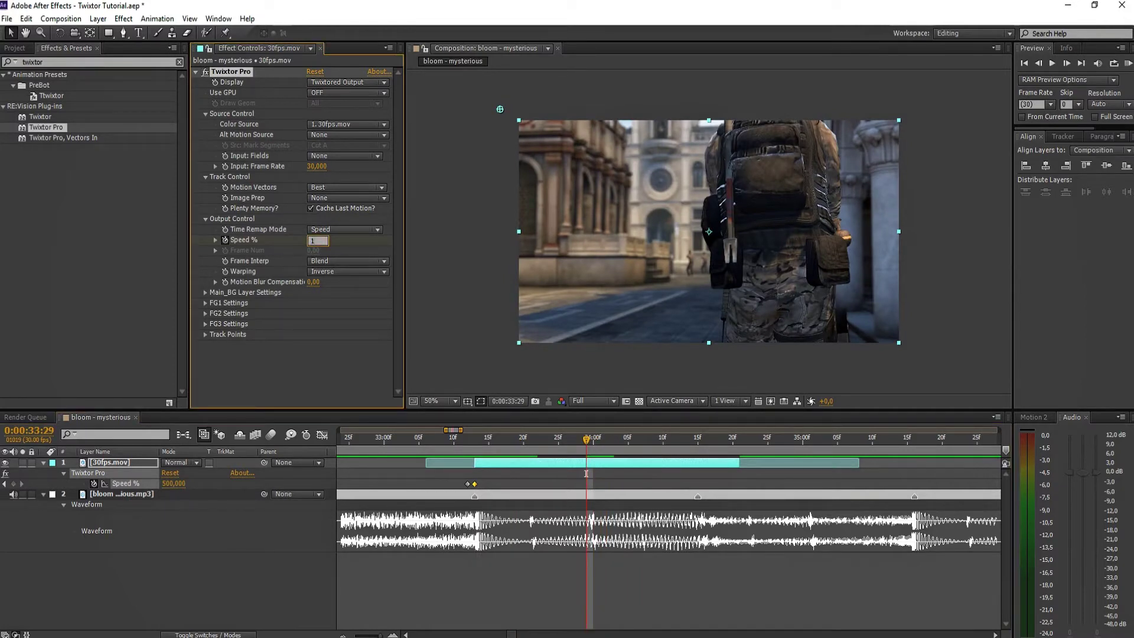
text(9)
key(Return)
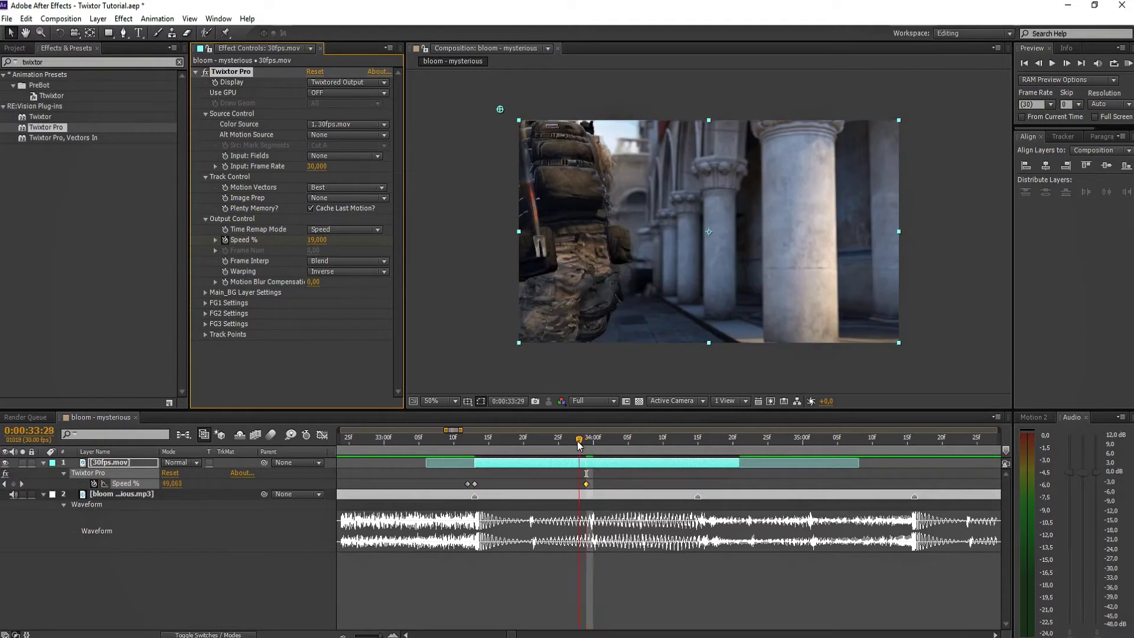
click(616, 451)
drag(618, 454, 593, 456)
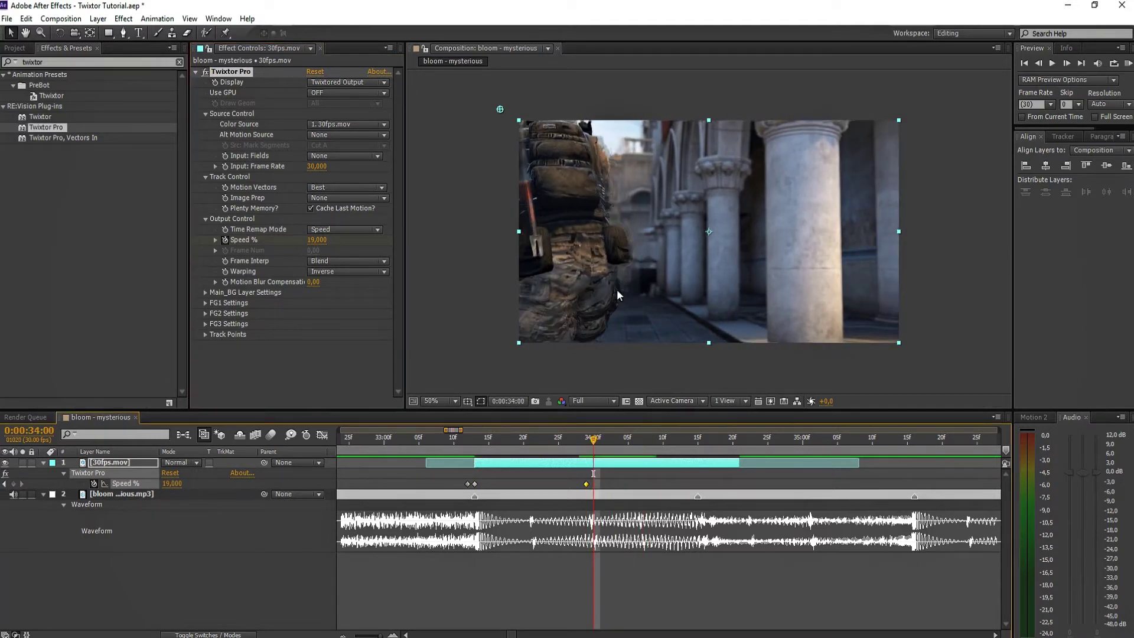
Set Twixtor Pro's Speed % to 300 at the second marker, 0:00:34:15
drag(593, 443, 697, 444)
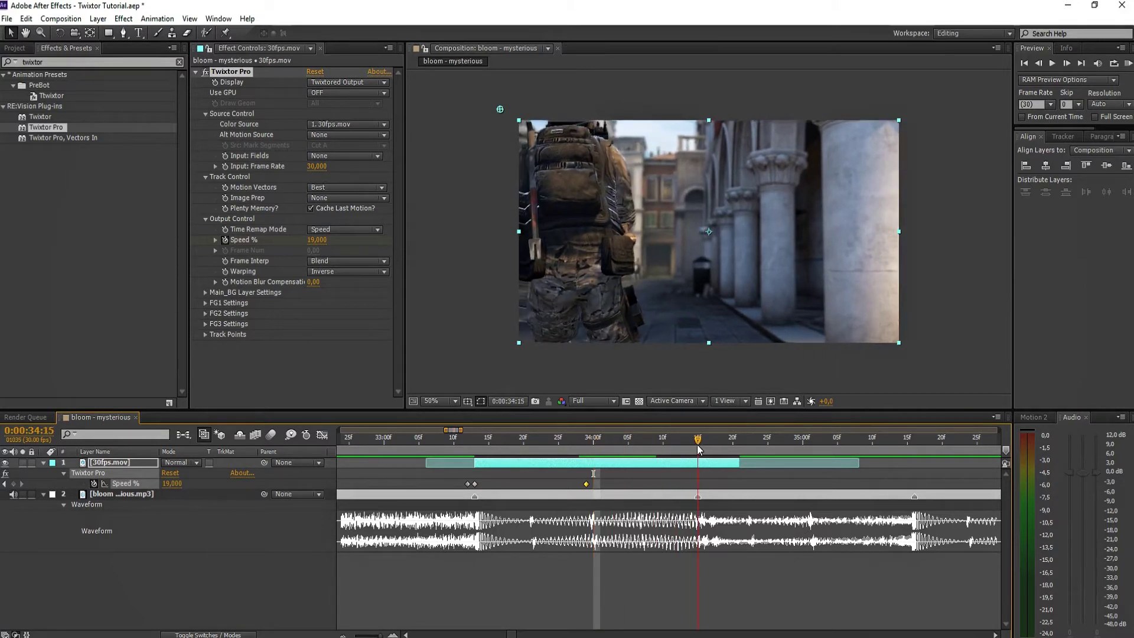
click(317, 240)
text(300)
key(Return)
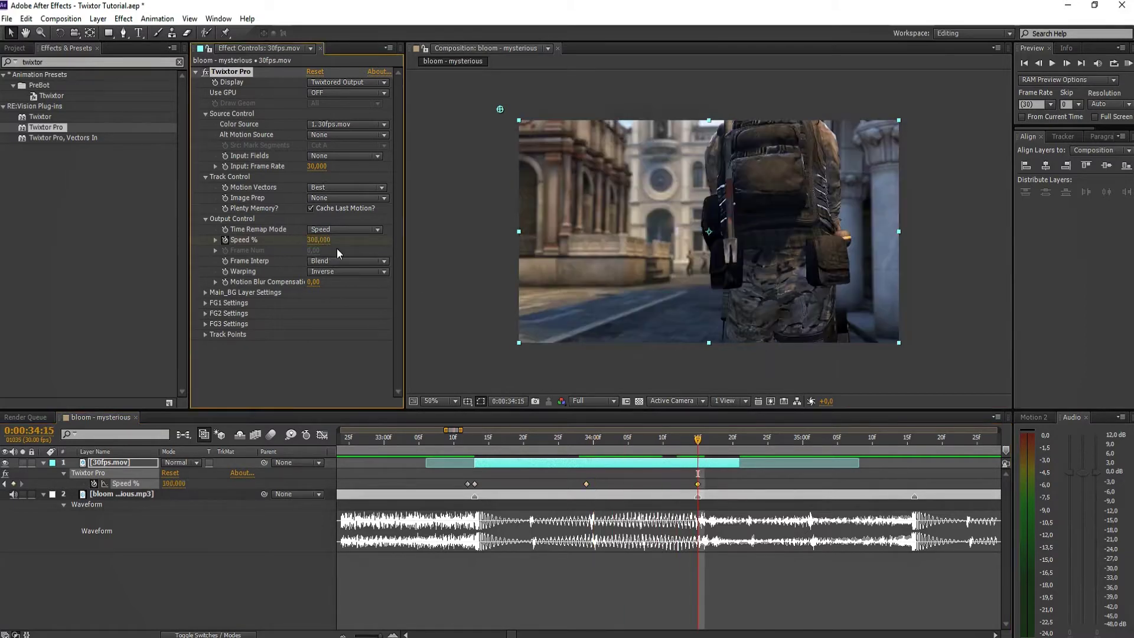
Enable time remapping on the 30fps.mov layer and extend its end to the third marker at 0:00:35:16
drag(701, 441, 916, 468)
click(721, 462)
click(722, 465)
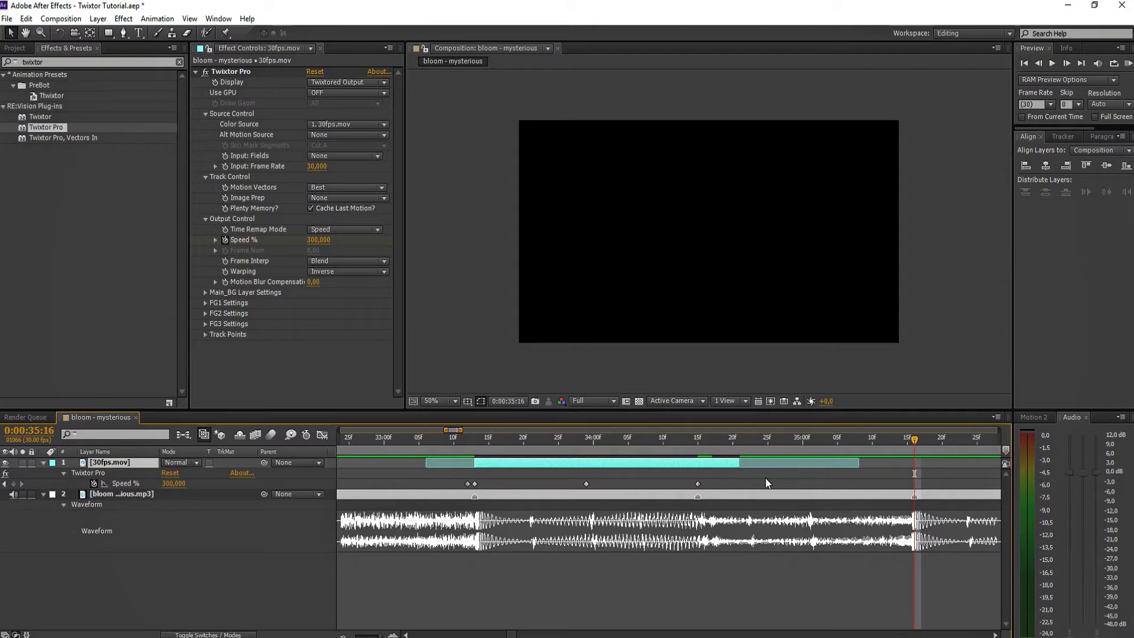
key(ctrl+alt+t)
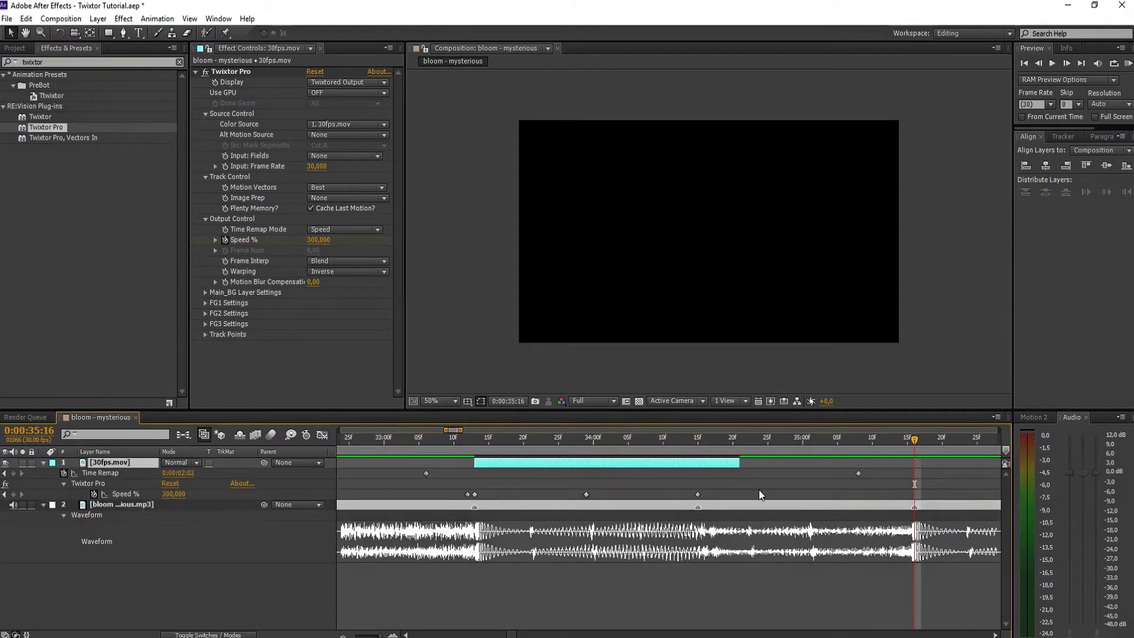
click(770, 487)
drag(882, 470, 409, 477)
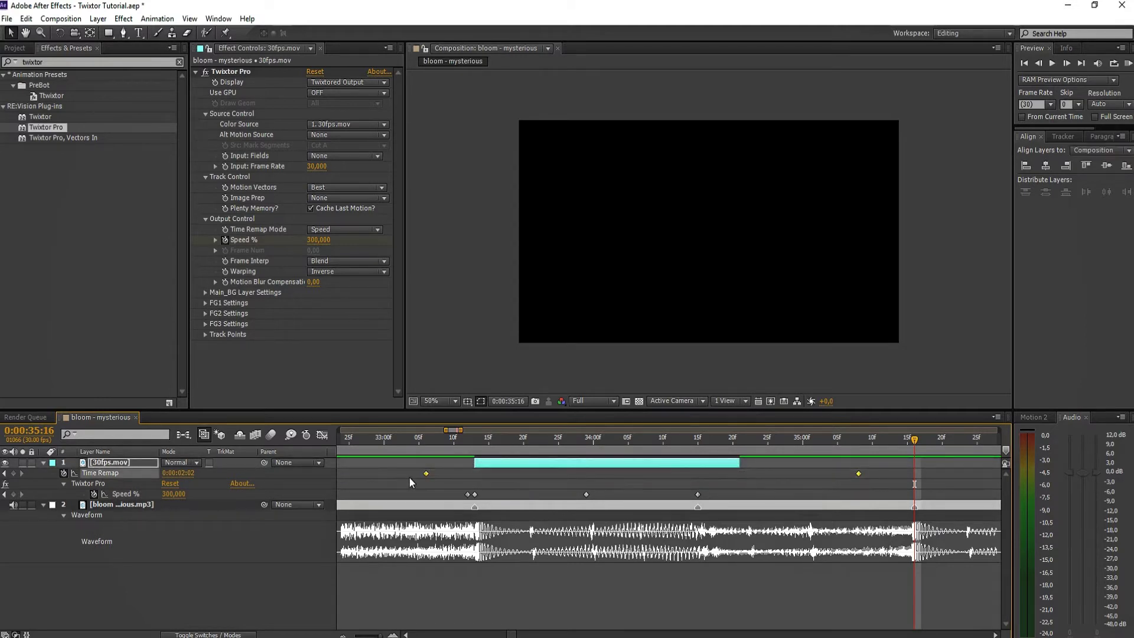
click(409, 477)
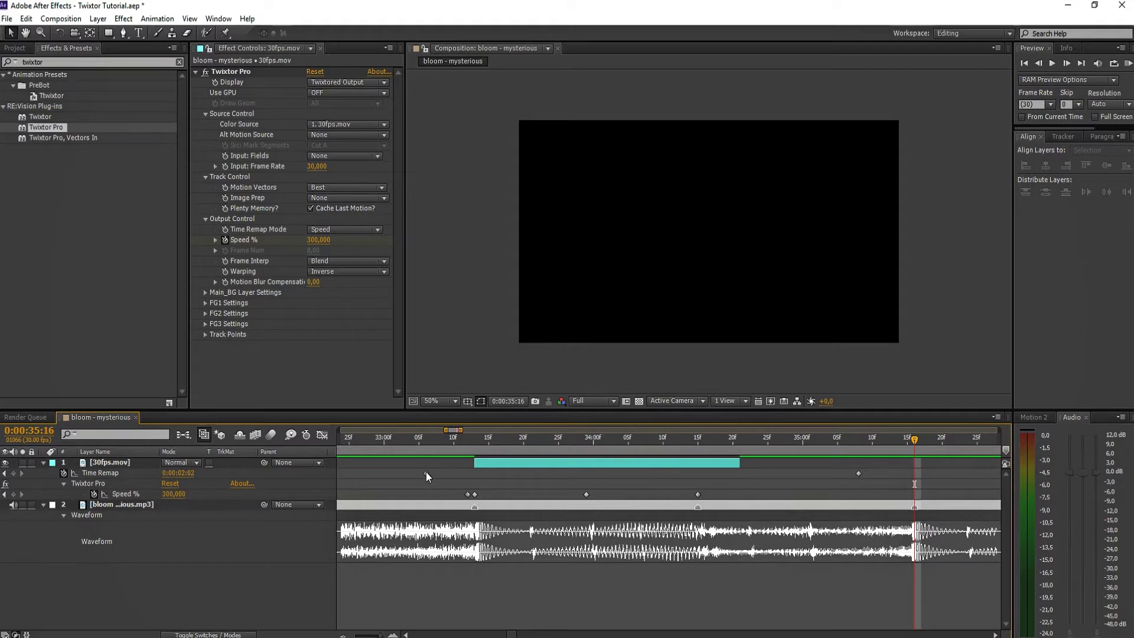
drag(743, 466, 913, 466)
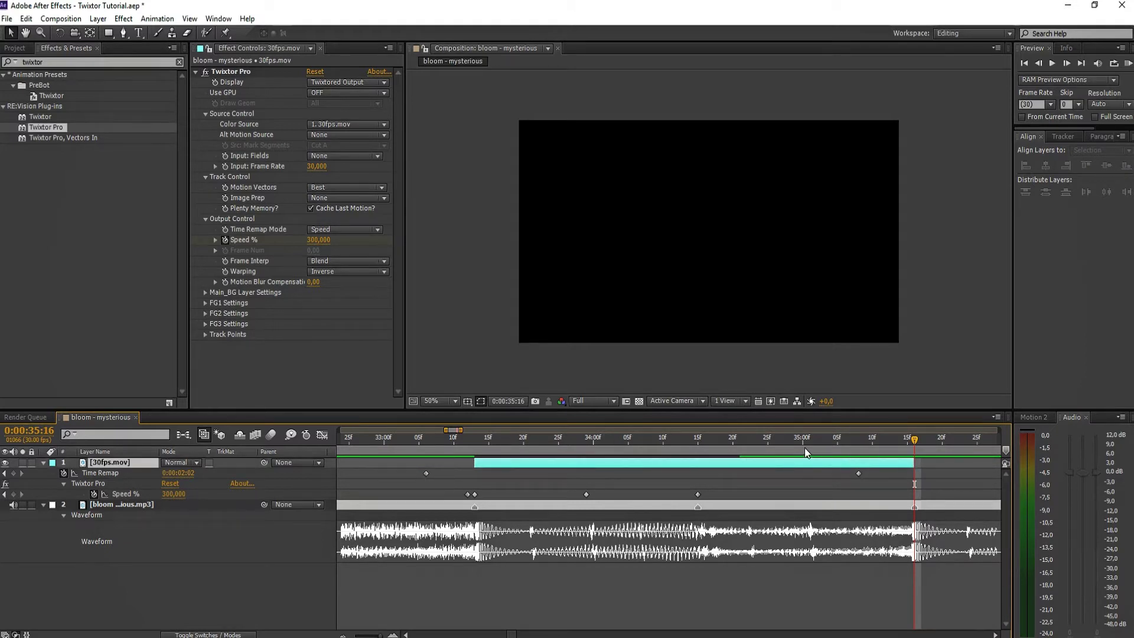
Set Twixtor Pro's Speed % to 8 at 0:00:35:01, midway between the second and third markers
drag(696, 442, 809, 444)
click(174, 494)
text(8)
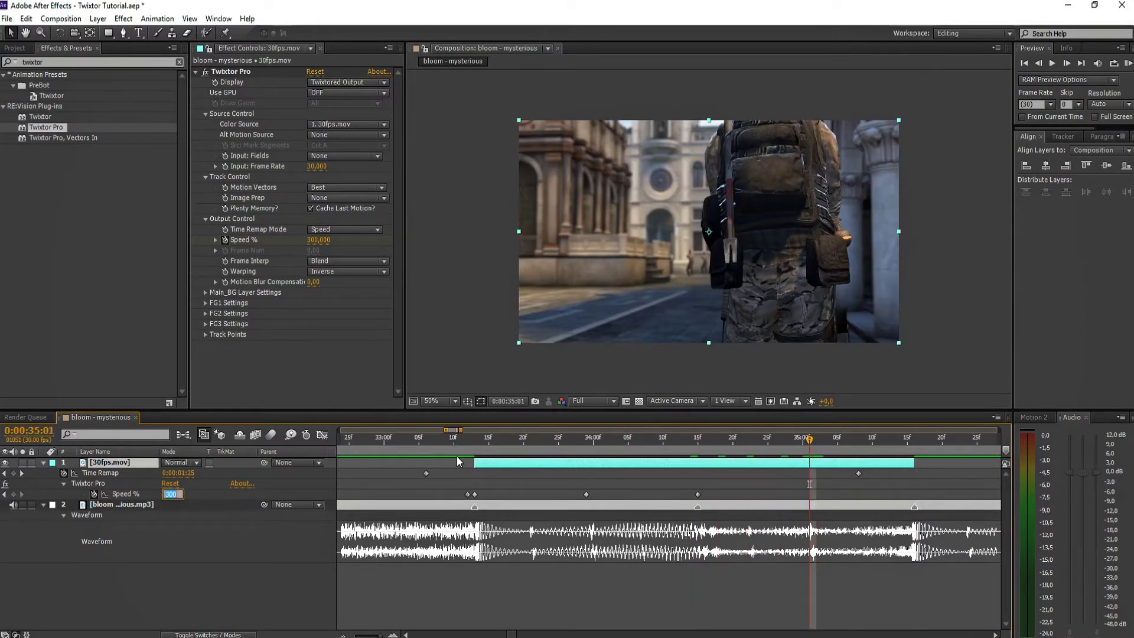
key(Return)
Set Twixtor Pro's Speed % to 500 at the third marker, 0:00:35:16
drag(823, 445, 913, 445)
click(169, 494)
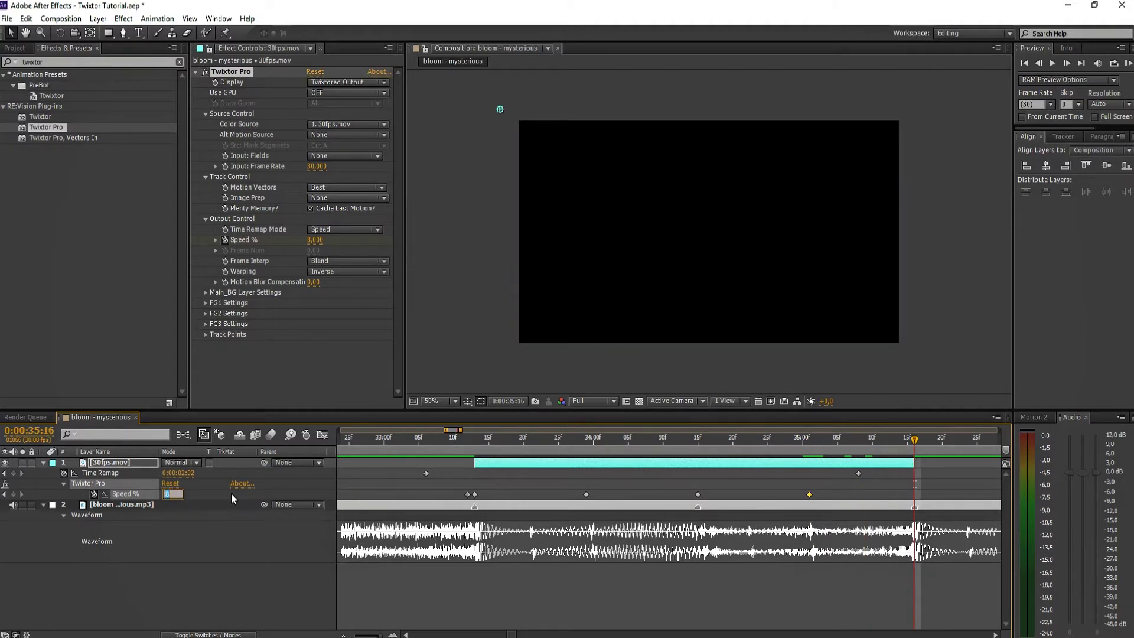
text(500)
key(Return)
drag(934, 496, 449, 504)
click(452, 486)
Lower the preview resolution to Quarter and RAM-preview the retimed clip from 0:00:33:08
click(440, 443)
click(594, 401)
click(615, 479)
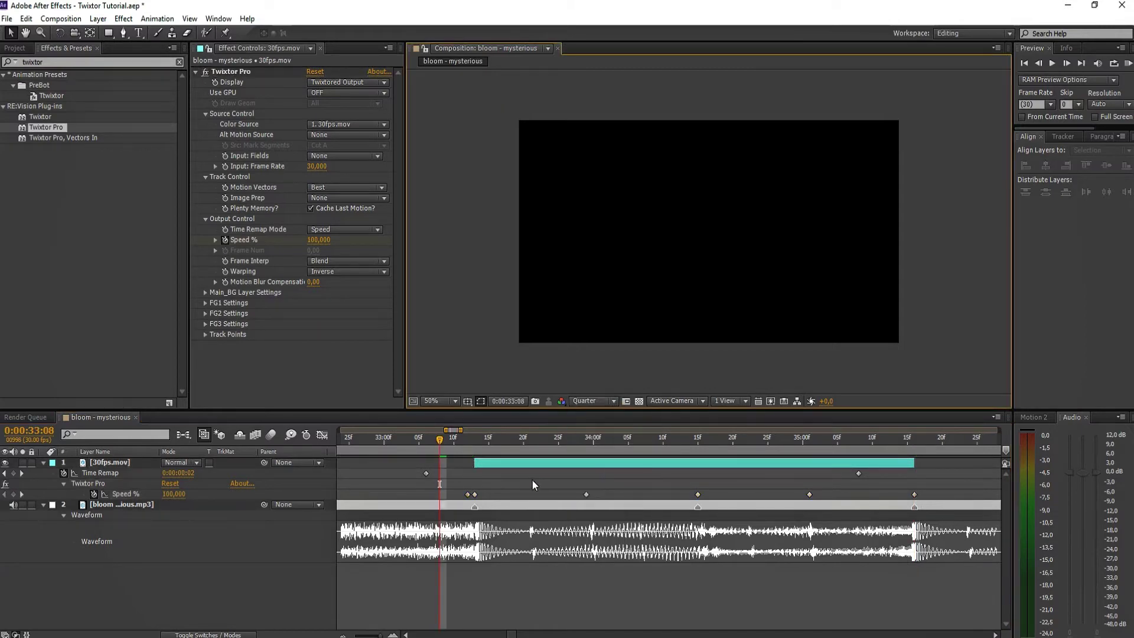
key(KP_0)
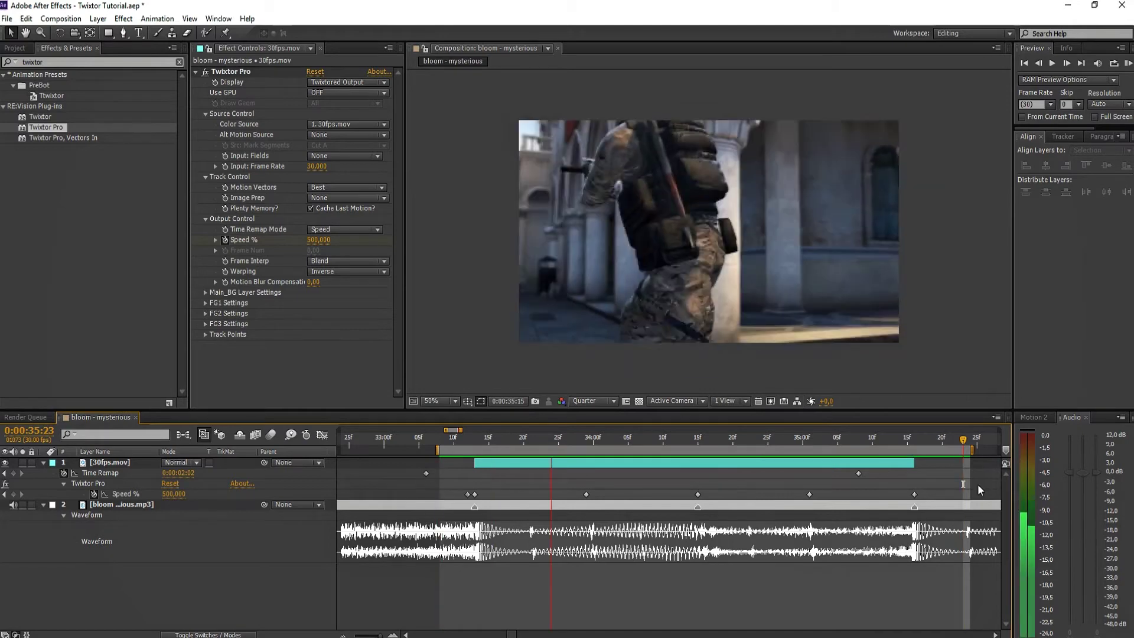
key(space)
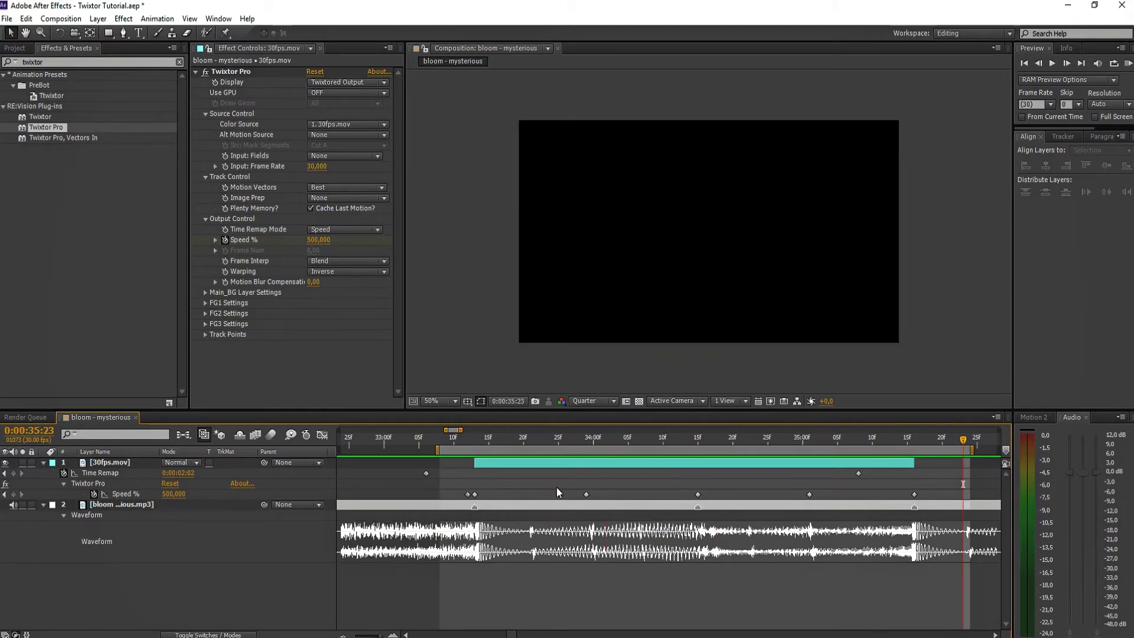
Select all the Speed % keyframes and show their curve in the Graph Editor
click(538, 440)
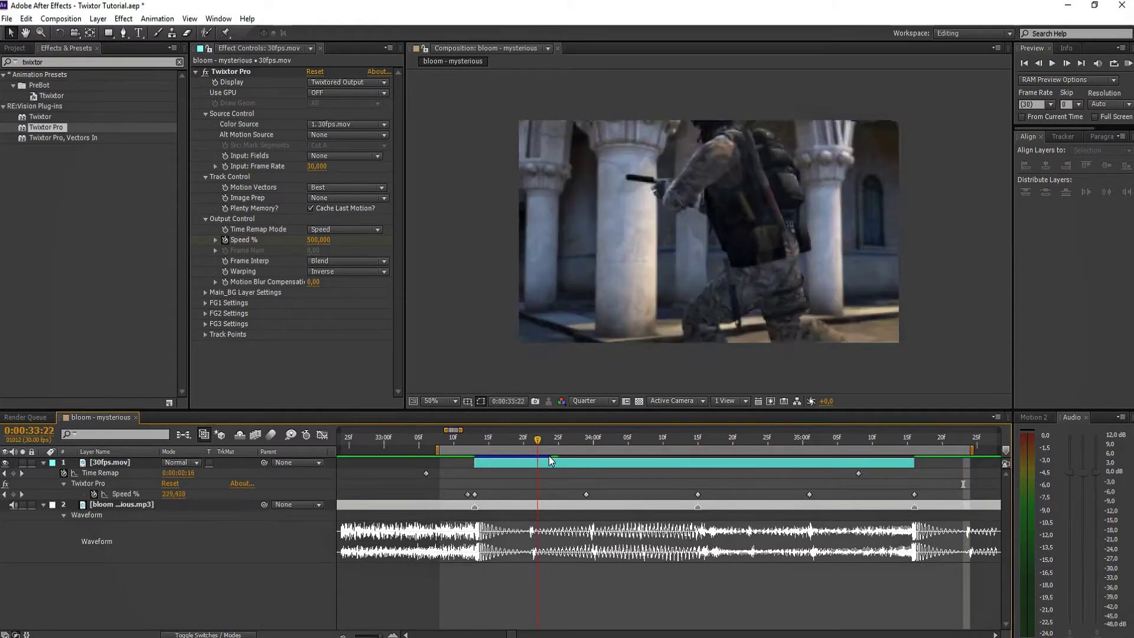
key(k)
drag(937, 490, 437, 510)
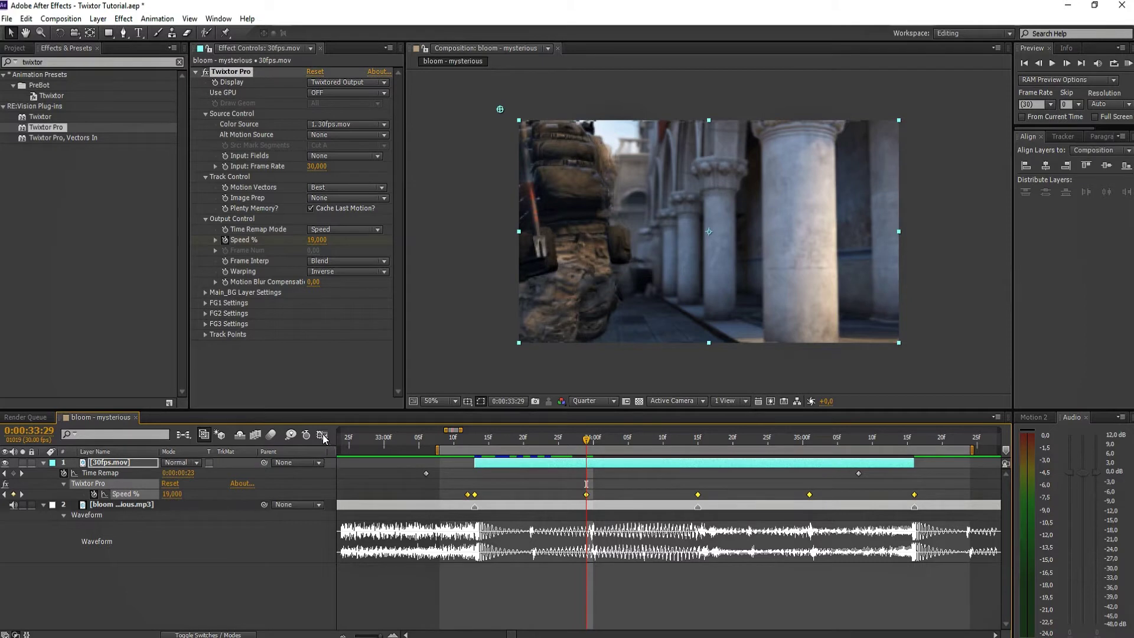
click(447, 495)
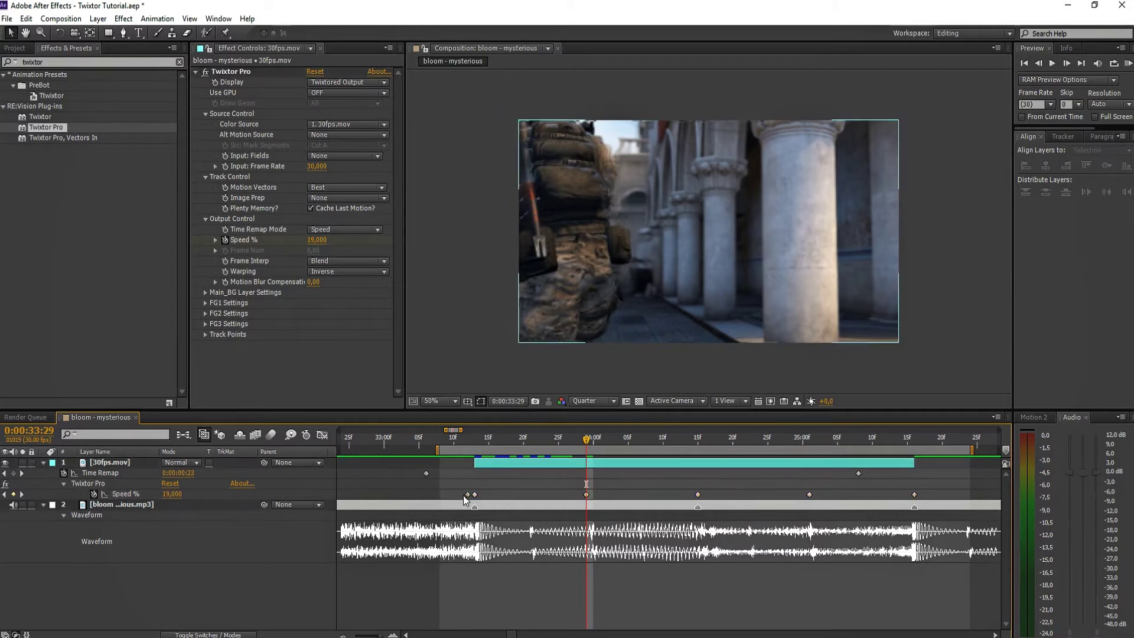
drag(934, 488, 432, 495)
click(132, 495)
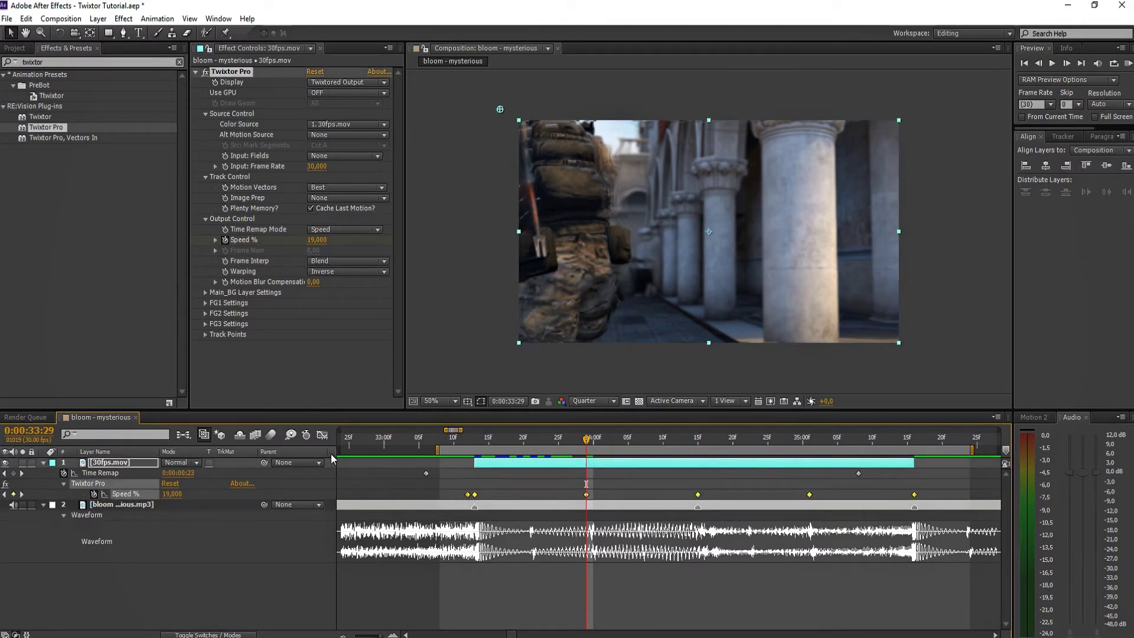
click(323, 436)
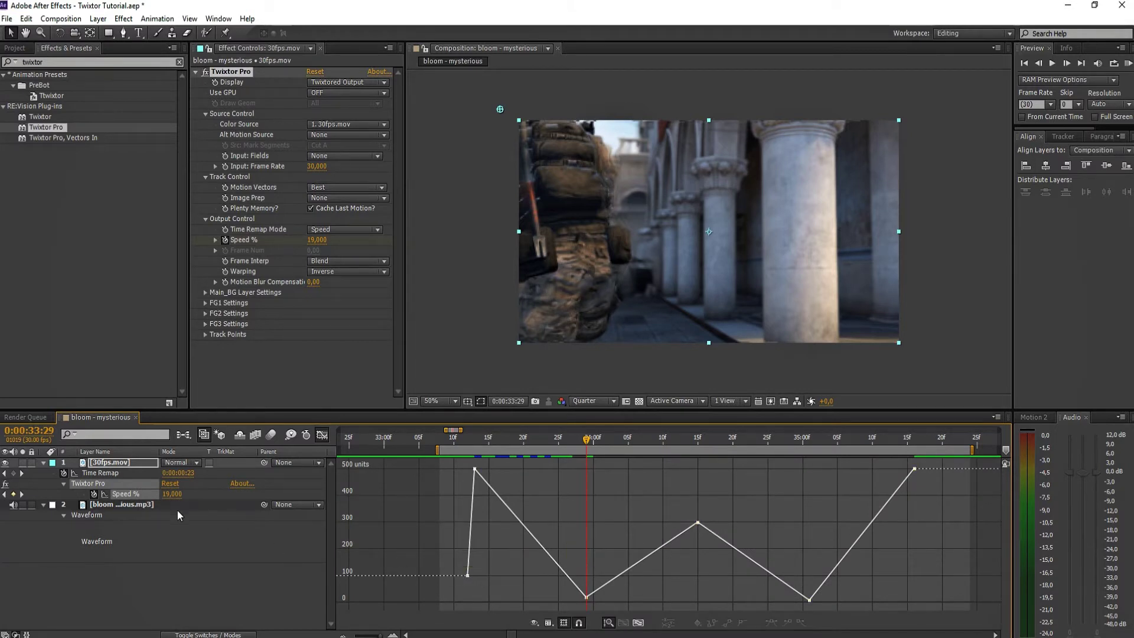
Apply Easy Ease to all the Speed % keyframes, comparing the curve with and without it
click(133, 495)
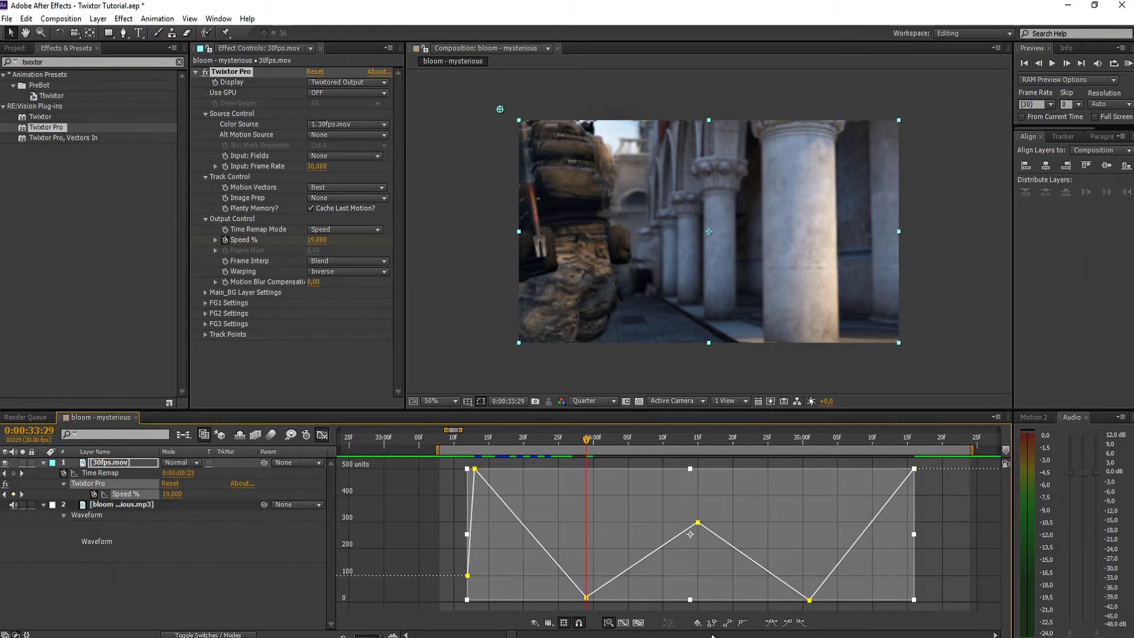
click(772, 622)
mouse_move(735, 548)
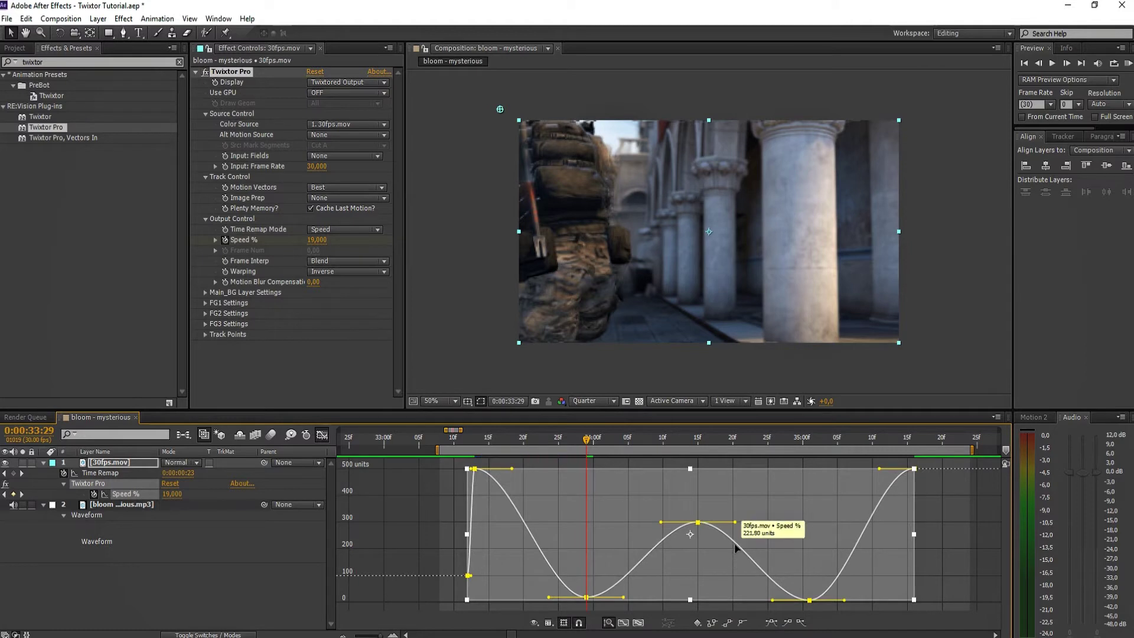
key(ctrl+z)
key(ctrl+shift+z)
Reshape the curve between the first two speed peaks by steepening the initial drop, widening the 19% low and narrowing the 300% peak's incoming side
click(442, 499)
click(476, 469)
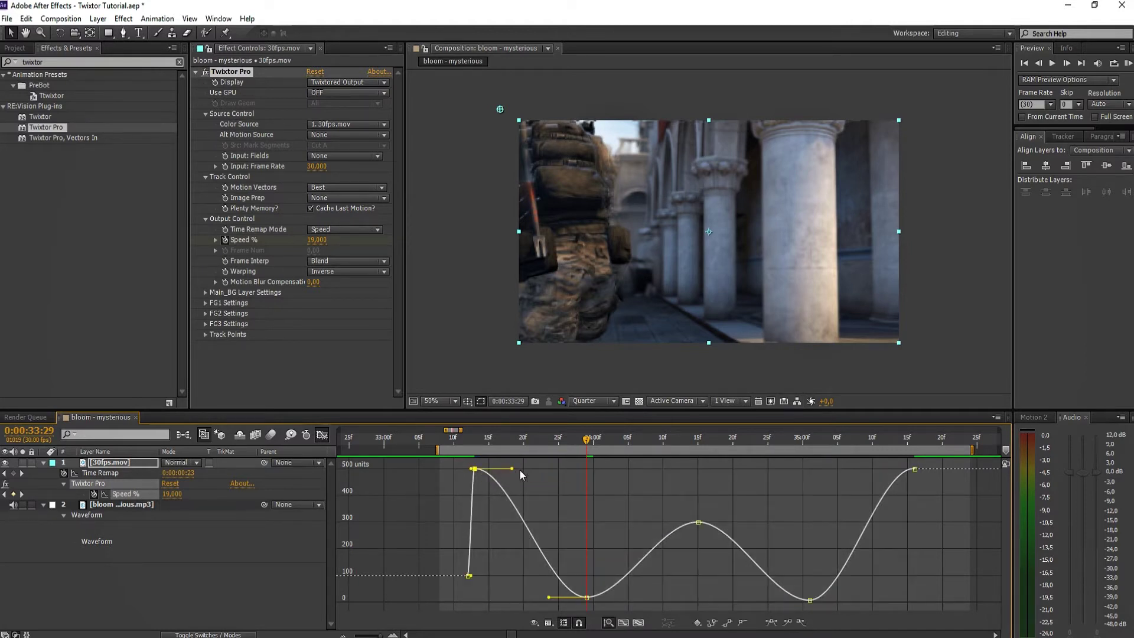
drag(512, 469, 438, 601)
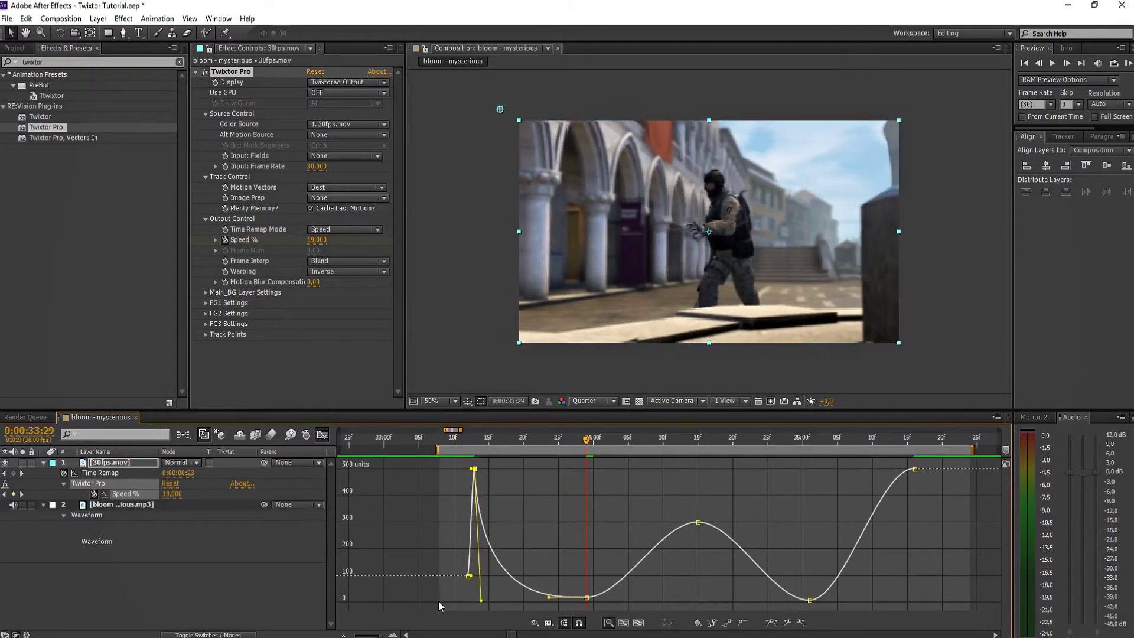
click(546, 599)
click(586, 598)
drag(548, 597, 540, 601)
drag(626, 600, 644, 600)
drag(661, 524, 687, 524)
Level and shorten the first 500% peak's outgoing handle, and lengthen the 19% low's incoming handle
click(478, 468)
click(475, 469)
drag(480, 599, 486, 470)
drag(539, 597, 517, 596)
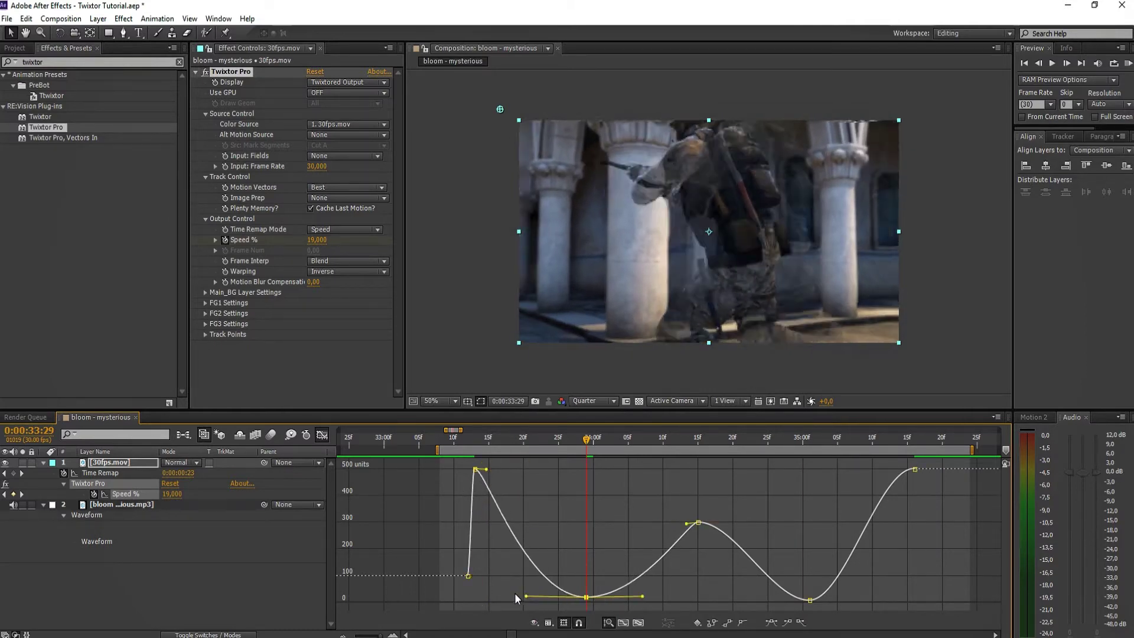
Sharpen the 300% and last 500% peaks with shorter handles, and widen the 8% low between them with longer handles
click(699, 523)
drag(729, 525, 718, 523)
drag(772, 601, 731, 598)
drag(845, 600, 874, 600)
drag(881, 469, 898, 469)
click(860, 491)
Preview the eased speed changes and scrub the clip's second half up to 0:00:35:16
key(space)
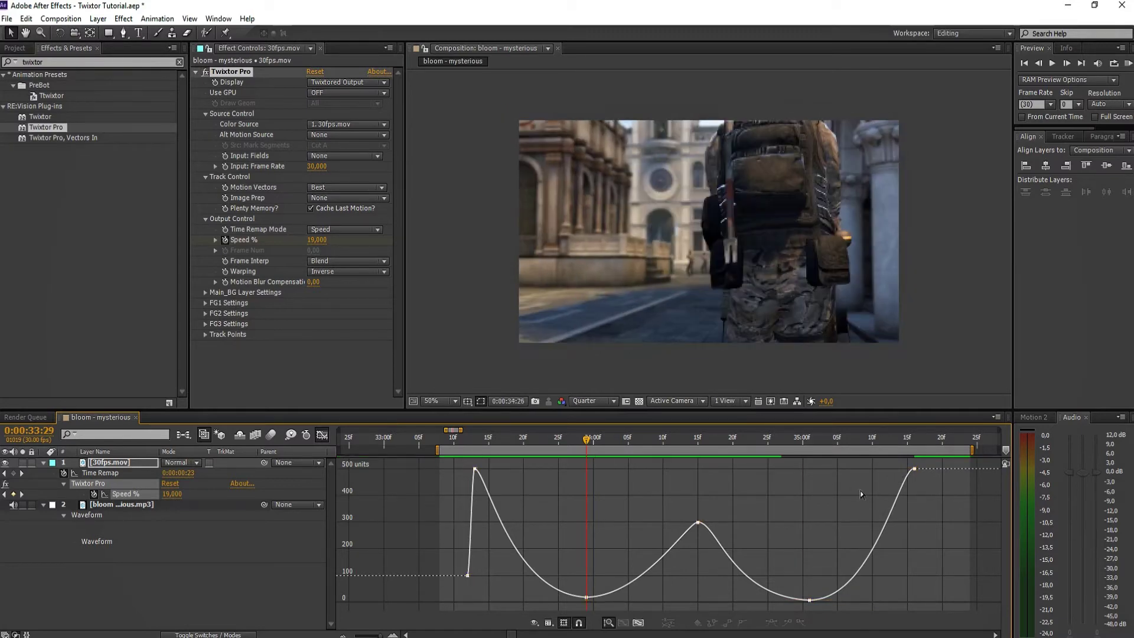
key(space)
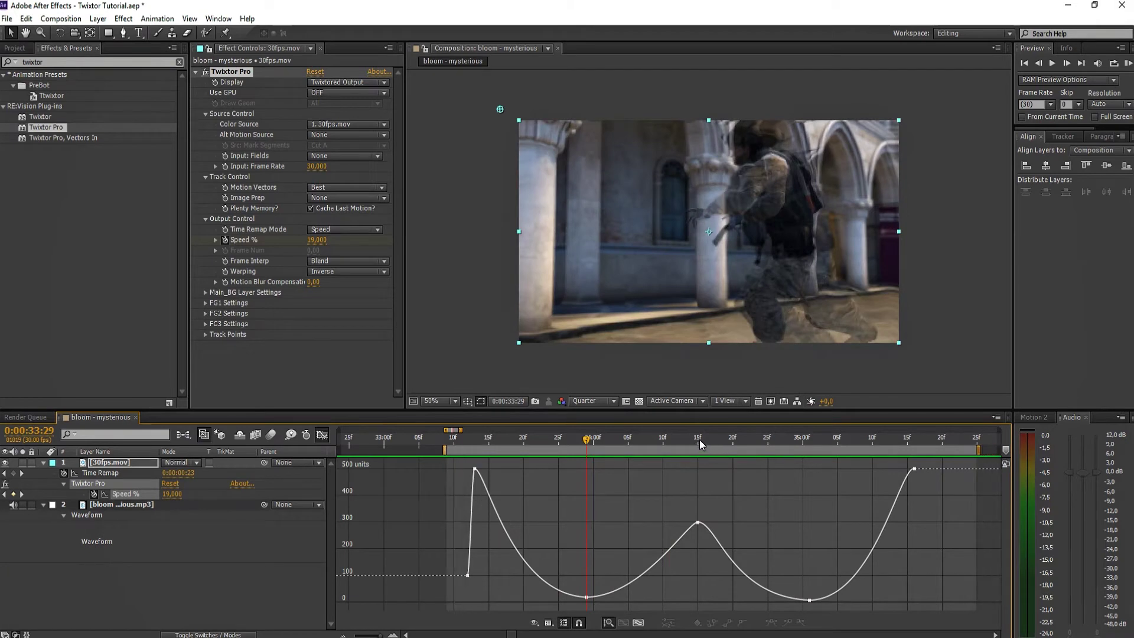
click(762, 442)
drag(905, 464, 821, 467)
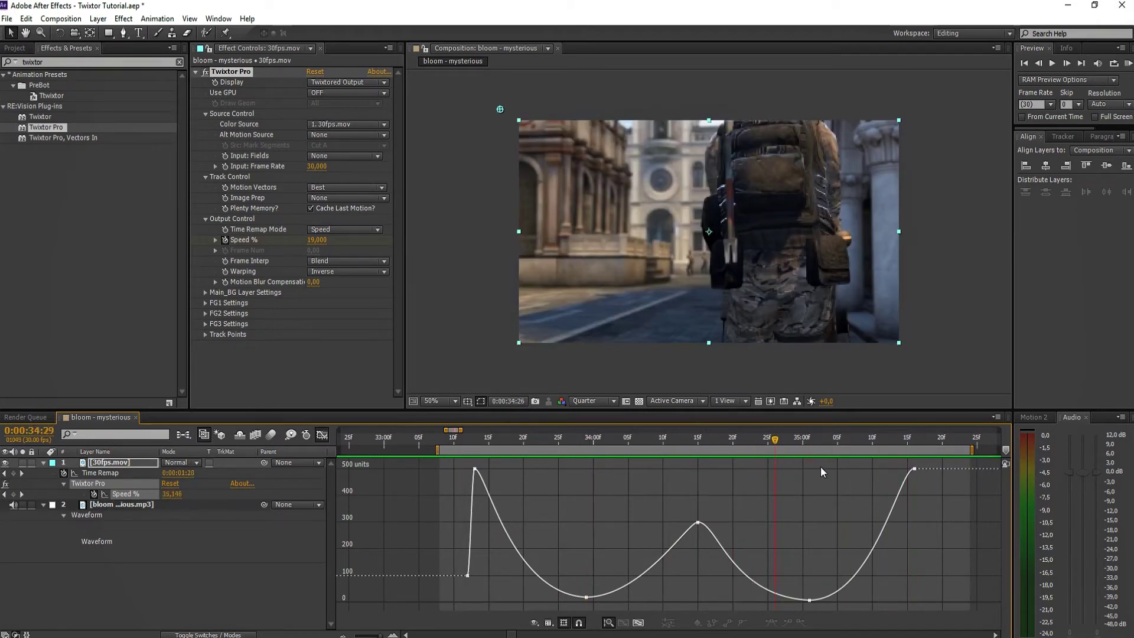
drag(910, 470, 914, 470)
Lengthen both handles of the 8% keyframe at 0:00:35:01 further to broaden the slow section, and scrub across it
click(914, 469)
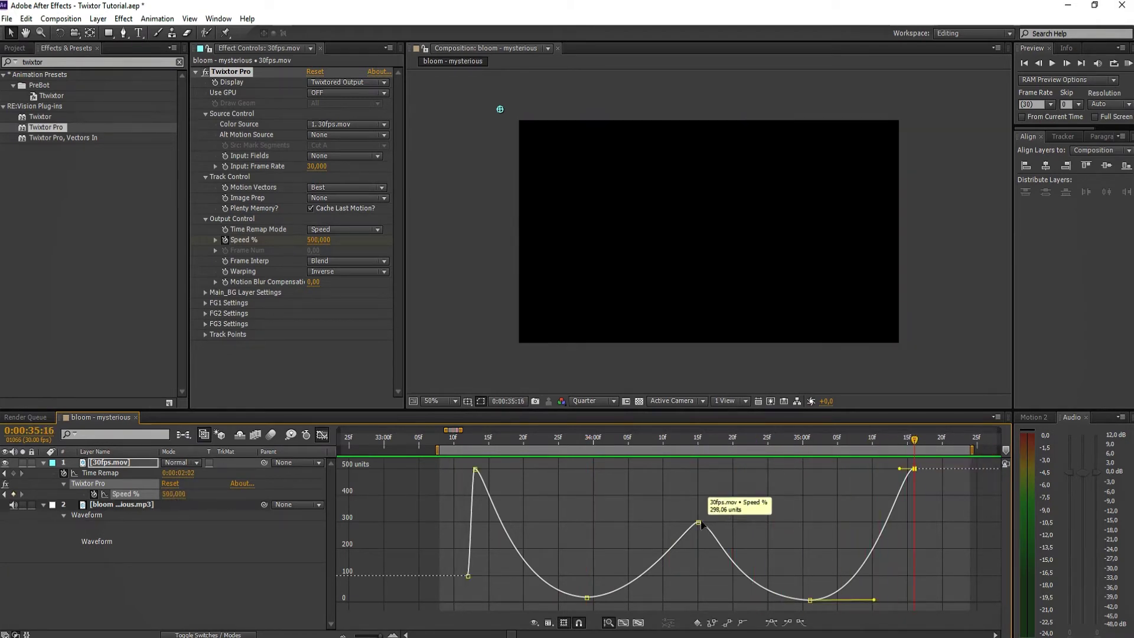
drag(873, 602, 908, 602)
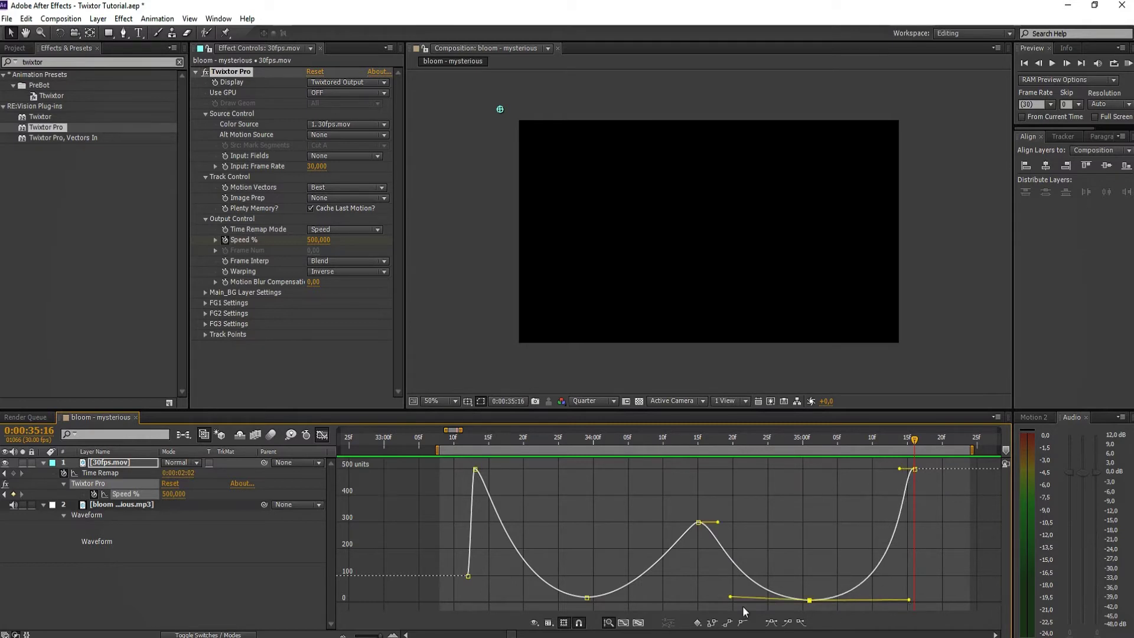
drag(729, 598, 695, 597)
drag(914, 444, 807, 469)
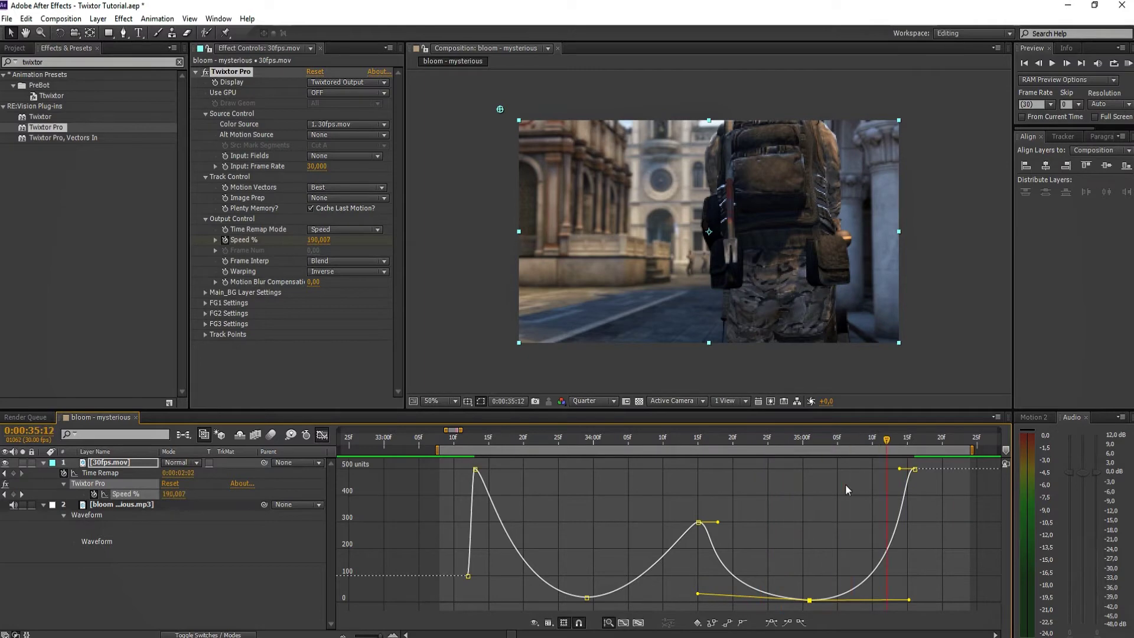
right_click(476, 469)
drag(447, 462, 933, 473)
right_click(916, 470)
click(876, 509)
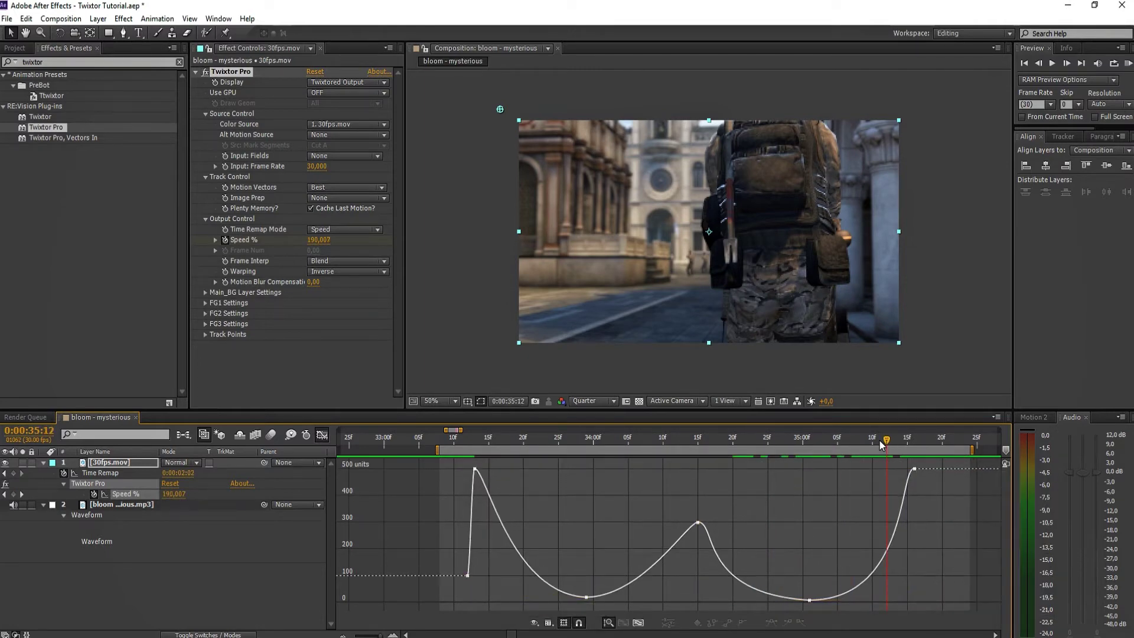
Scrub through the slow section around 0:00:34:00 to 0:00:34:07 to inspect the warping around the character
drag(792, 458, 590, 507)
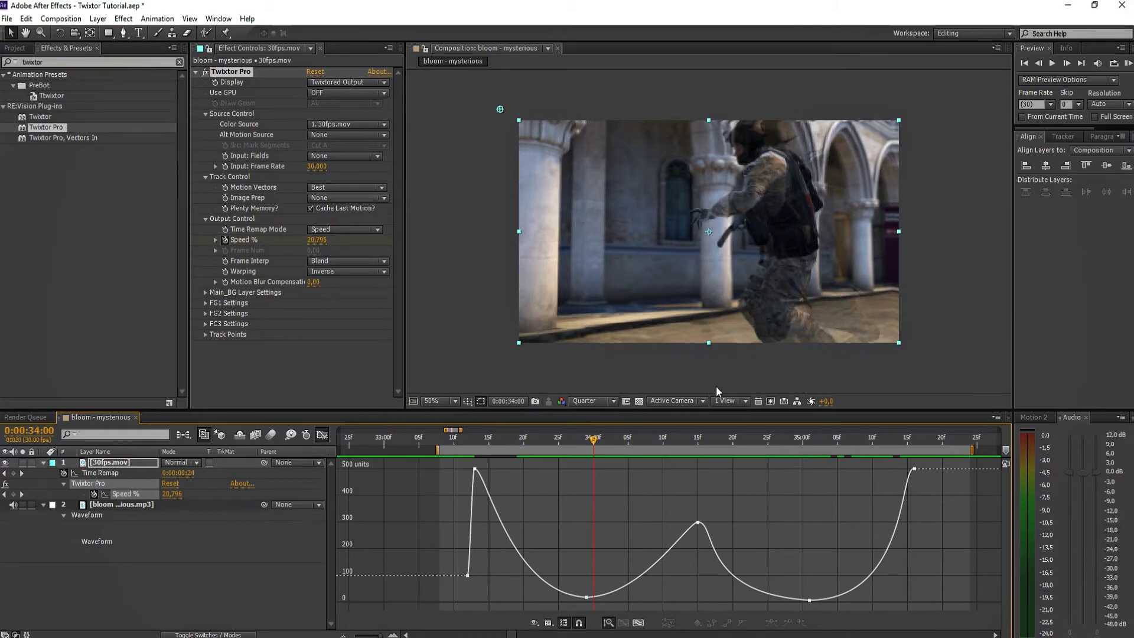
drag(602, 431, 621, 466)
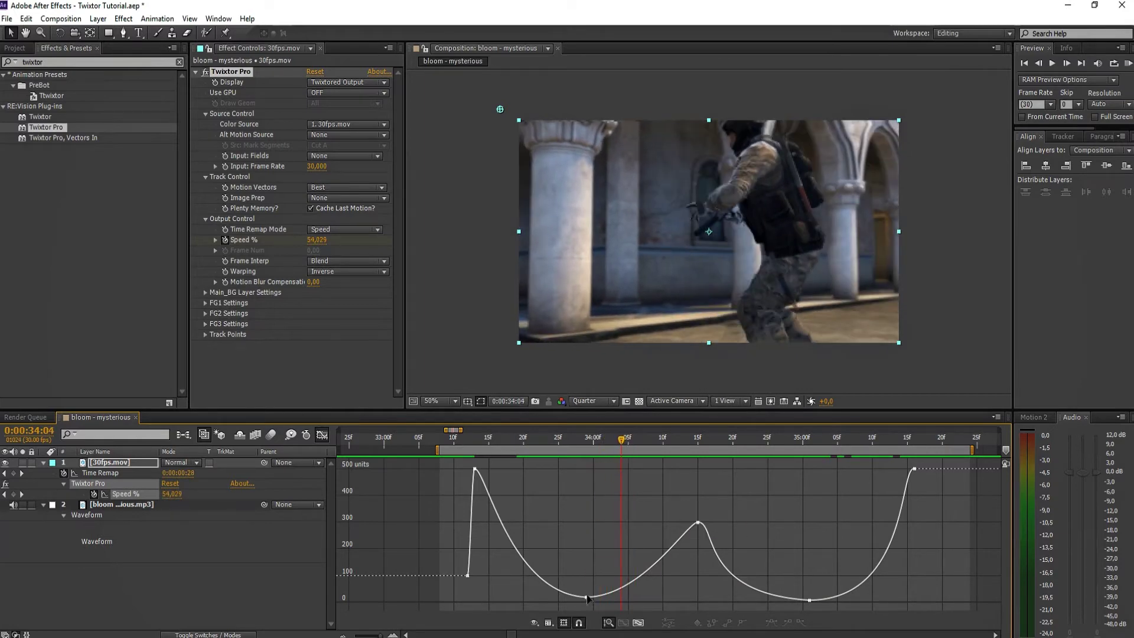
drag(559, 438, 614, 486)
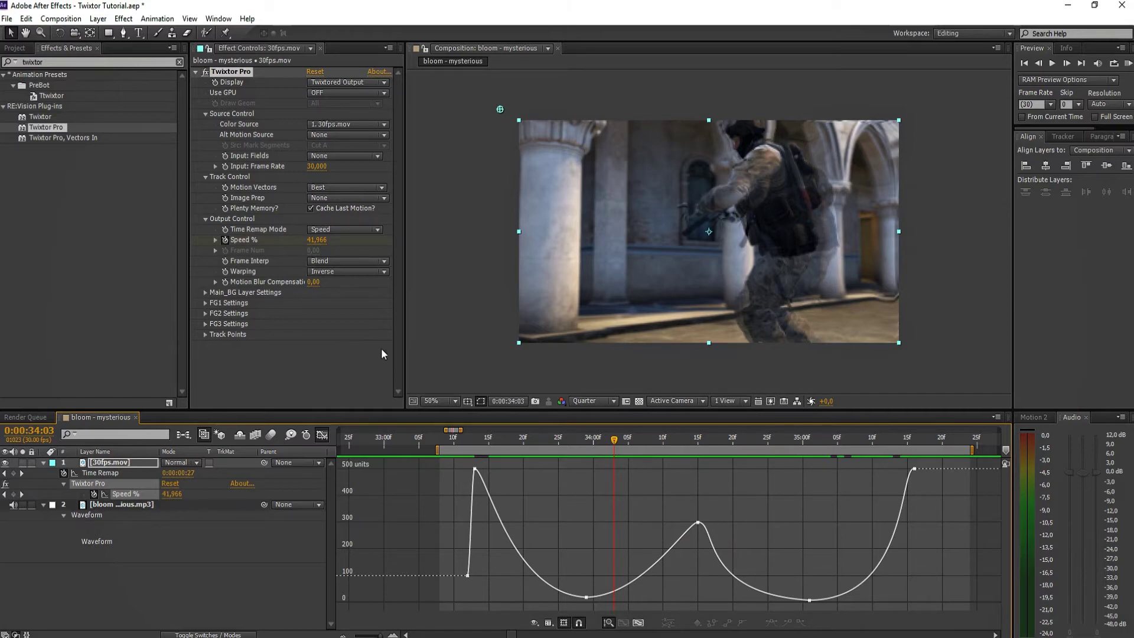
mouse_move(611, 446)
mouse_down()
mouse_move(571, 448)
mouse_move(597, 446)
mouse_up()
drag(592, 438, 643, 454)
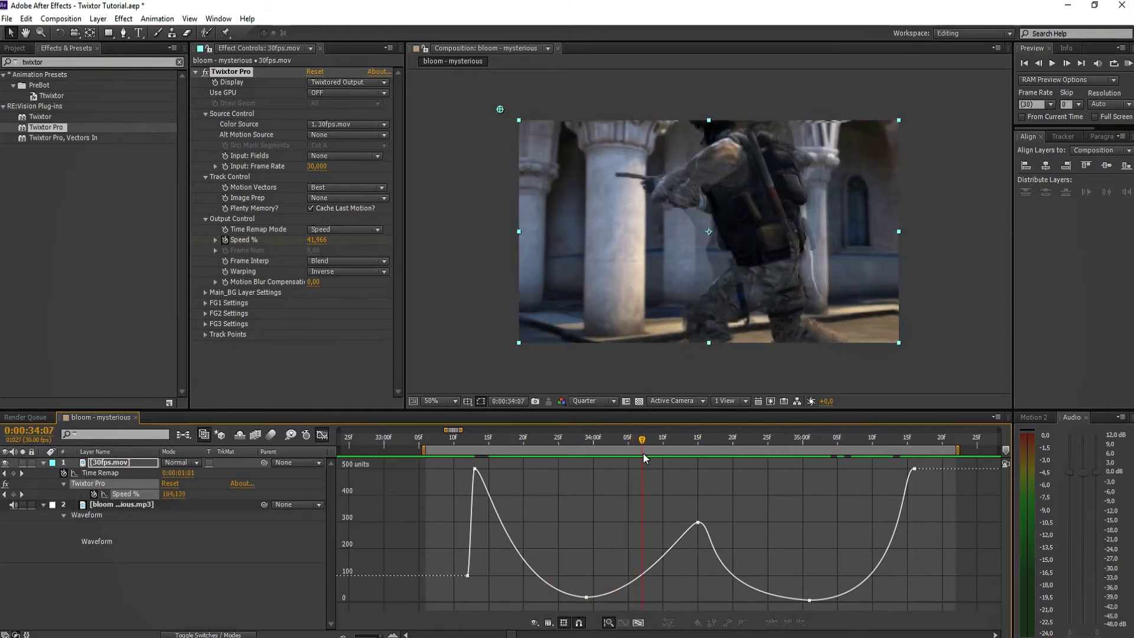
Close the speed graph and set Twixtor Pro's Image Prep to Contrast/Edge Enhance
click(335, 372)
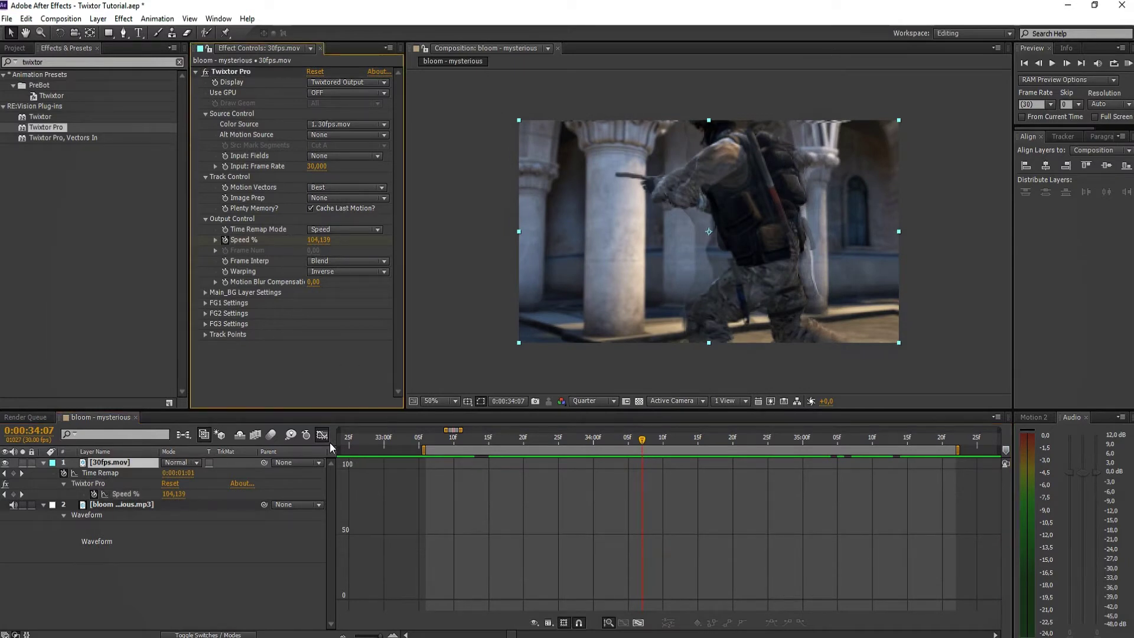
click(323, 436)
click(358, 199)
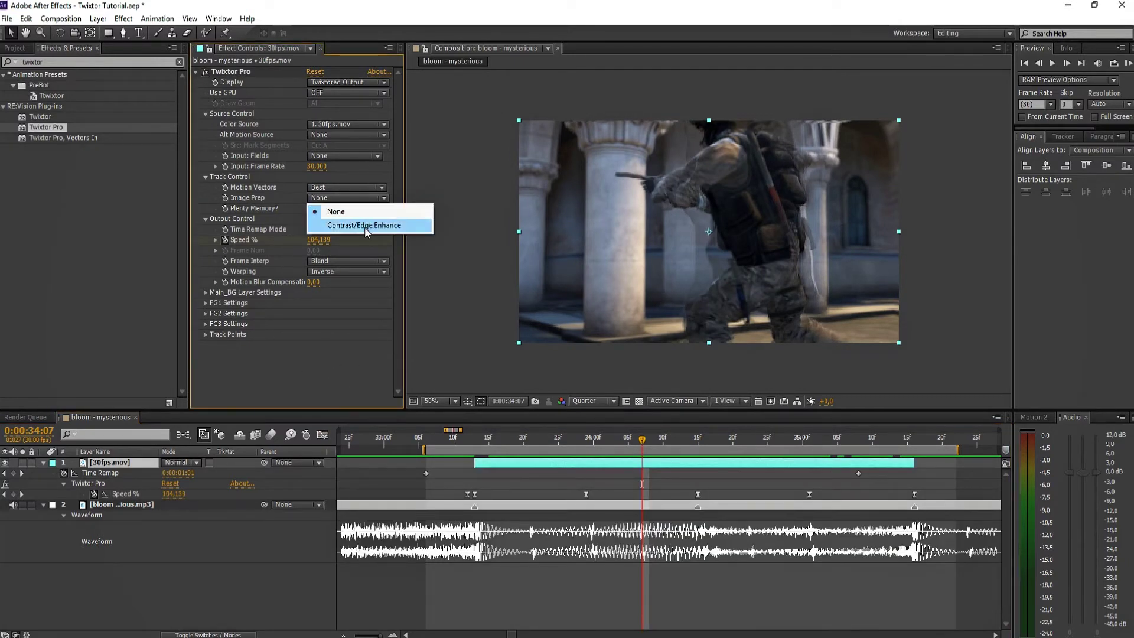
click(260, 202)
click(332, 198)
click(341, 226)
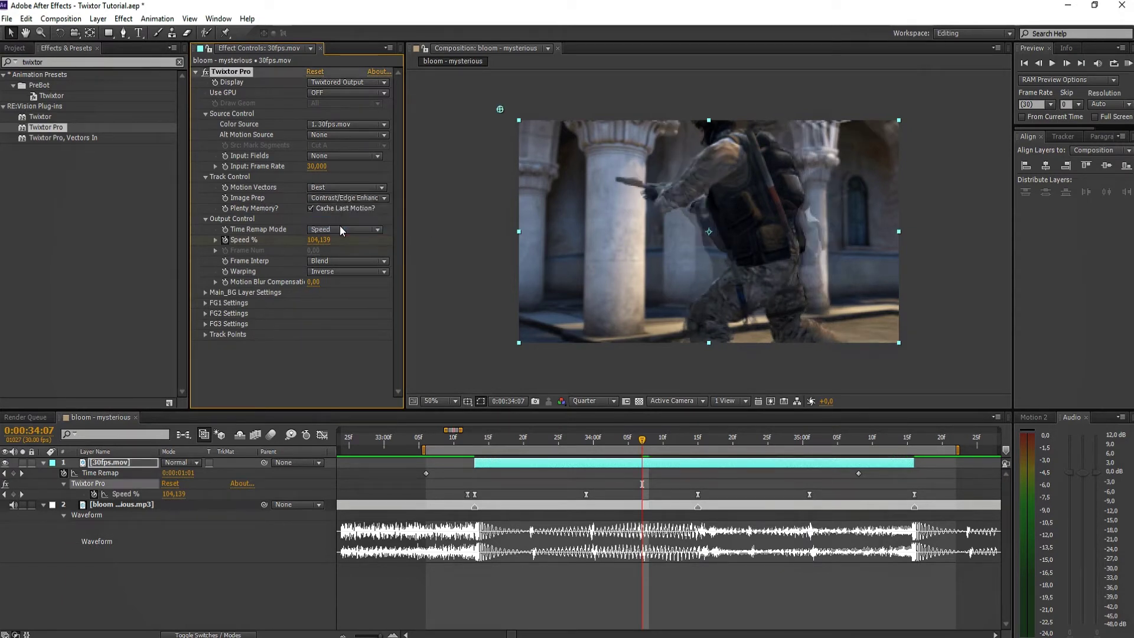
Switch Image Prep to None and back to Contrast/Edge Enhance to compare the result
click(344, 198)
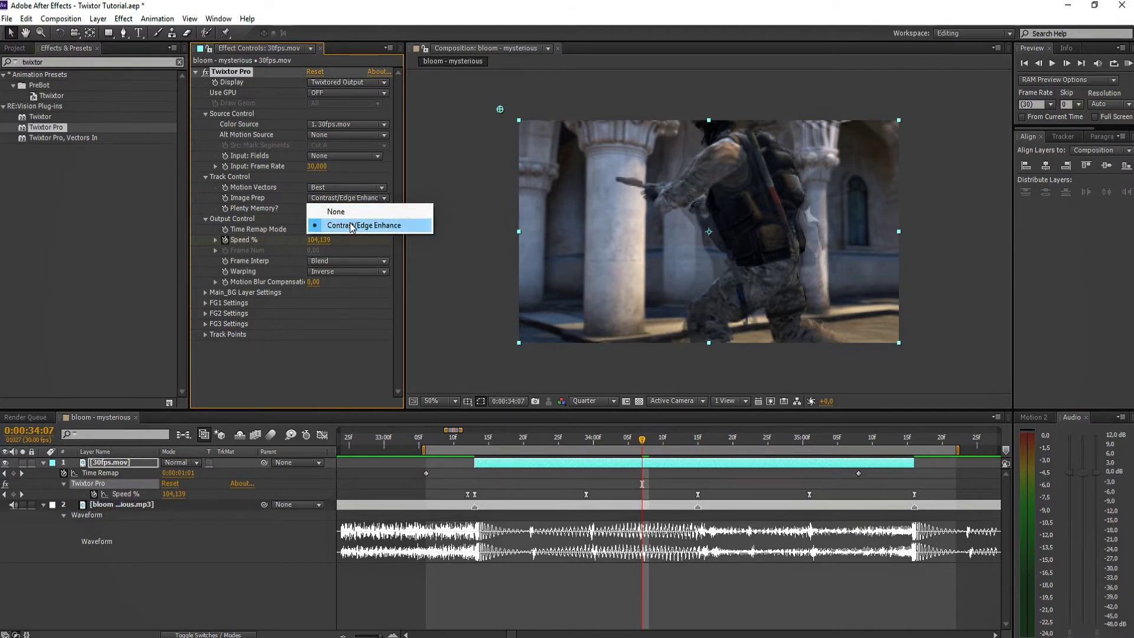
click(358, 211)
click(359, 200)
click(348, 225)
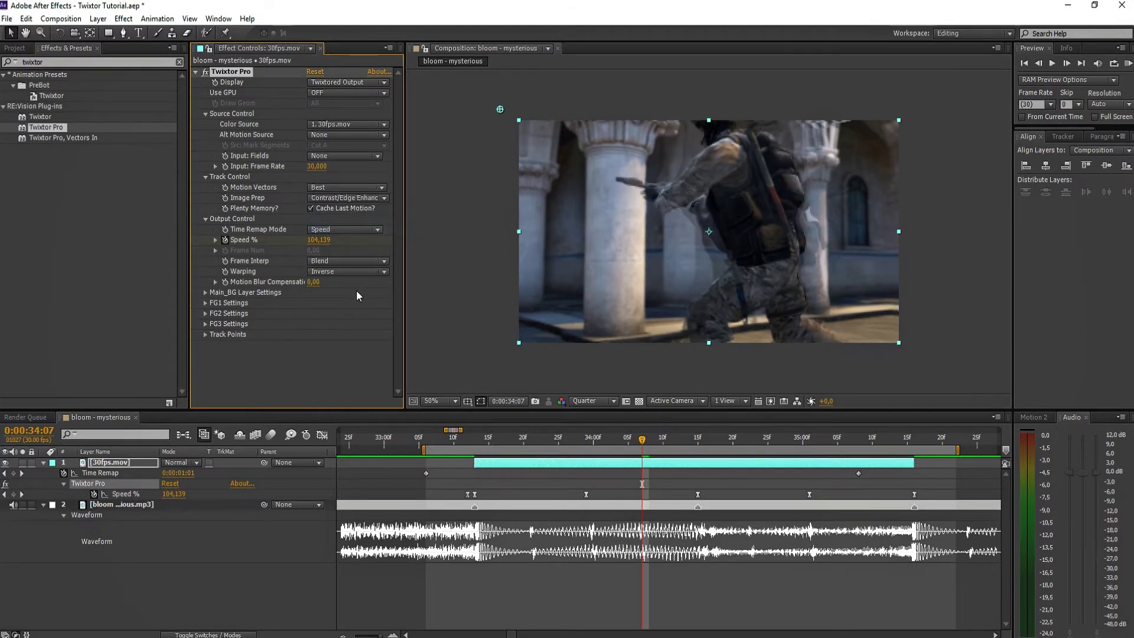
Try Warping set to Inverse w/ Smart Blend, then return it to Inverse for comparison
click(355, 272)
click(360, 298)
click(355, 272)
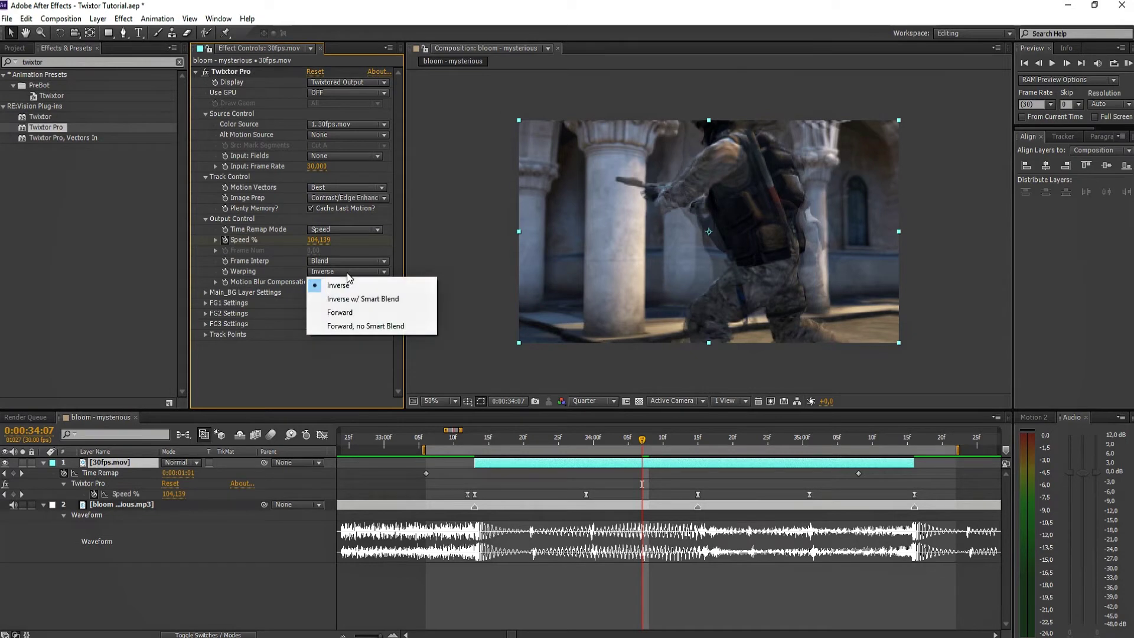
click(353, 298)
click(350, 271)
click(352, 286)
Show the composition at Full resolution, set Warping to Inverse w/ Smart Blend, and scrub to 0:00:34:12 to check it
click(594, 401)
click(593, 431)
click(349, 275)
click(359, 299)
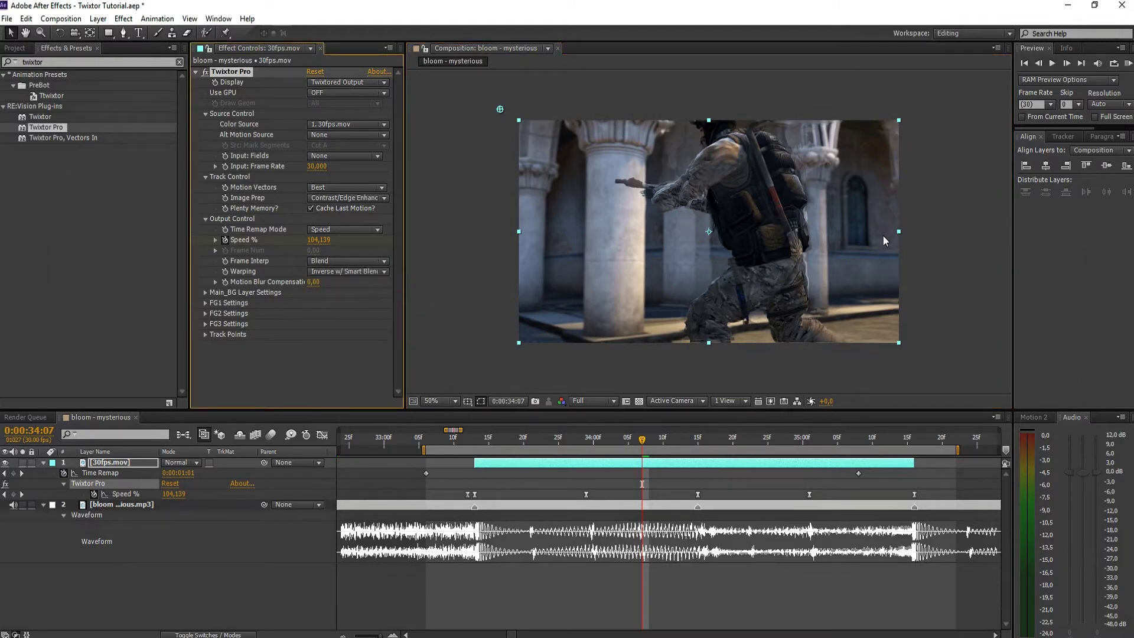
drag(646, 442, 677, 443)
click(363, 273)
click(337, 365)
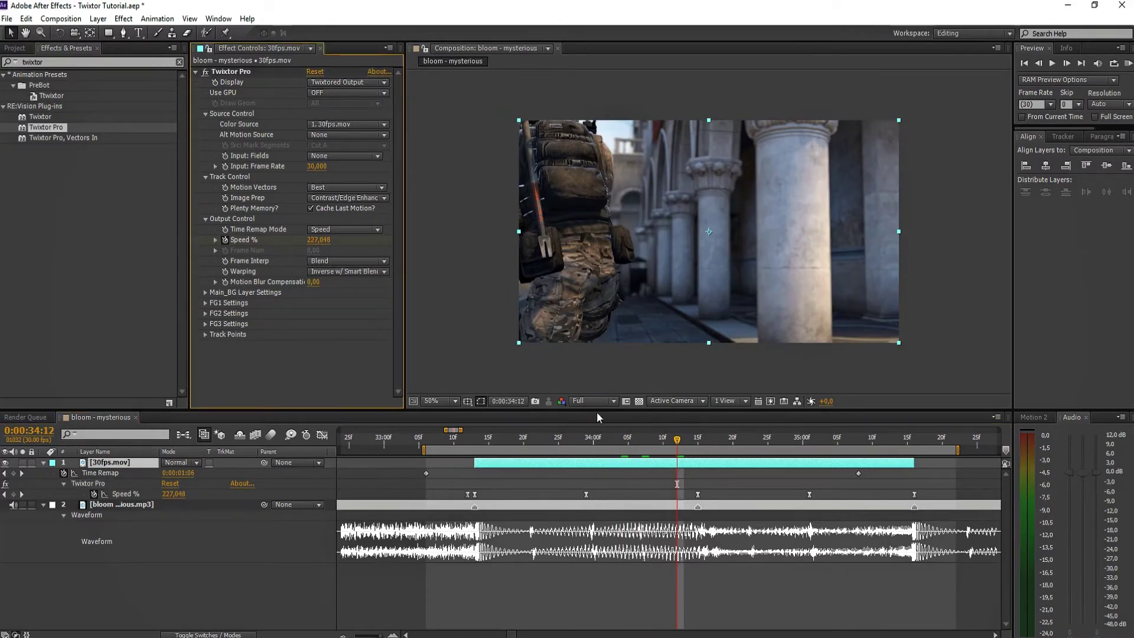
Lower the preview resolution to Quarter, run a RAM preview of the clip, and scrub back to 0:00:33:29
click(602, 397)
click(606, 443)
click(603, 401)
click(609, 475)
key(KP_0)
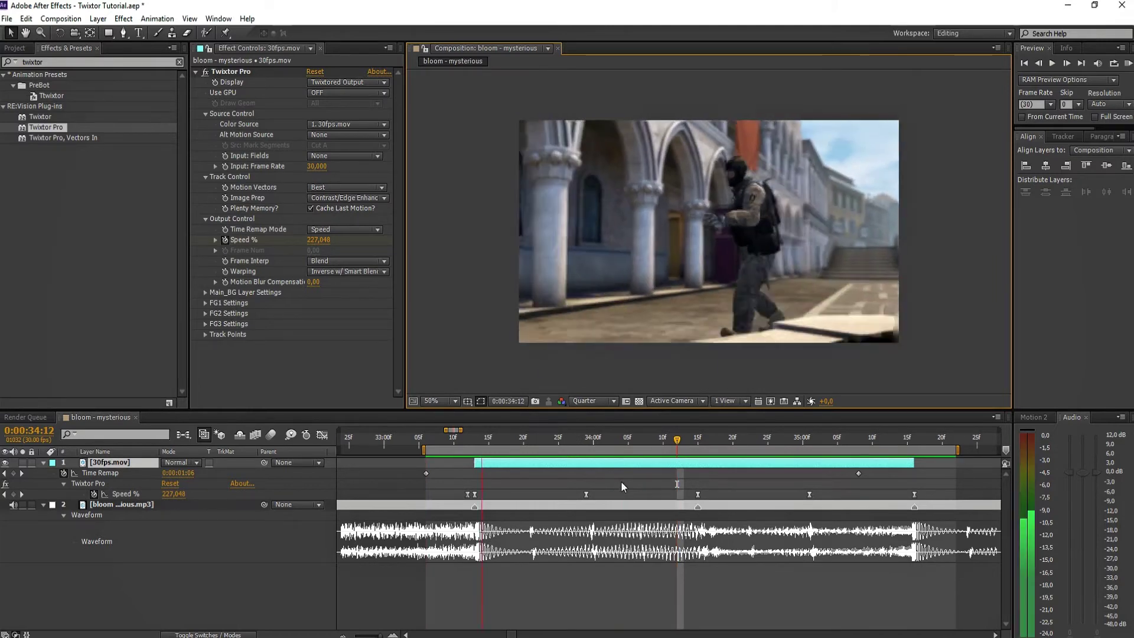
key(space)
drag(711, 447, 585, 467)
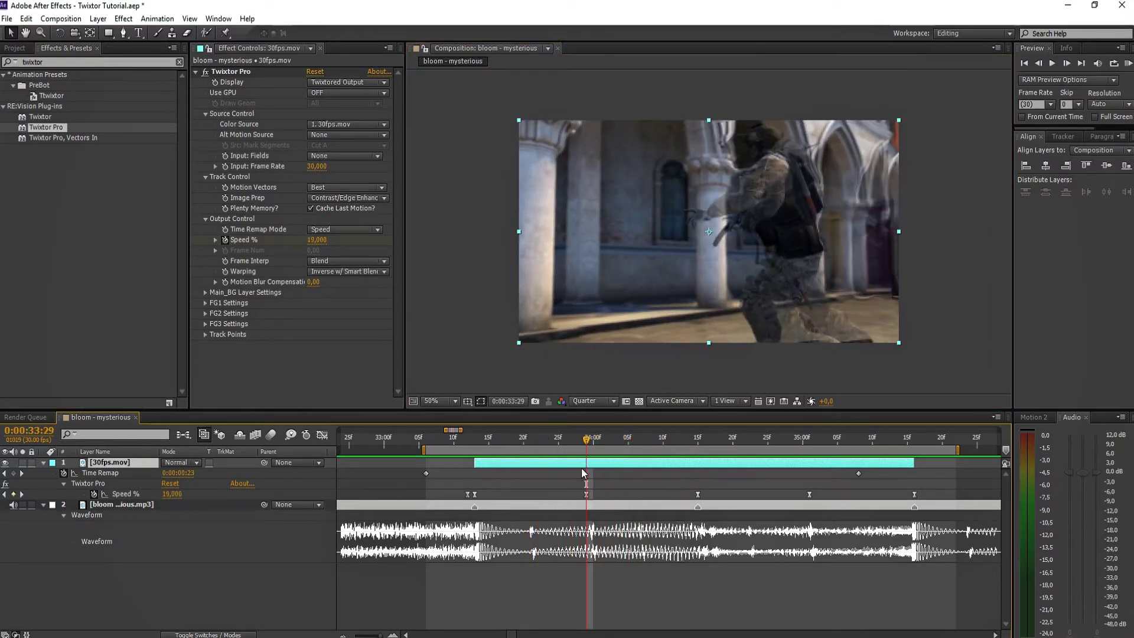
Replace the selected 30fps.mov layer with 60fps.mov, reveal its keyframes, and go to the Speed % keyframe at 0:00:33:13
click(464, 475)
click(515, 461)
click(15, 48)
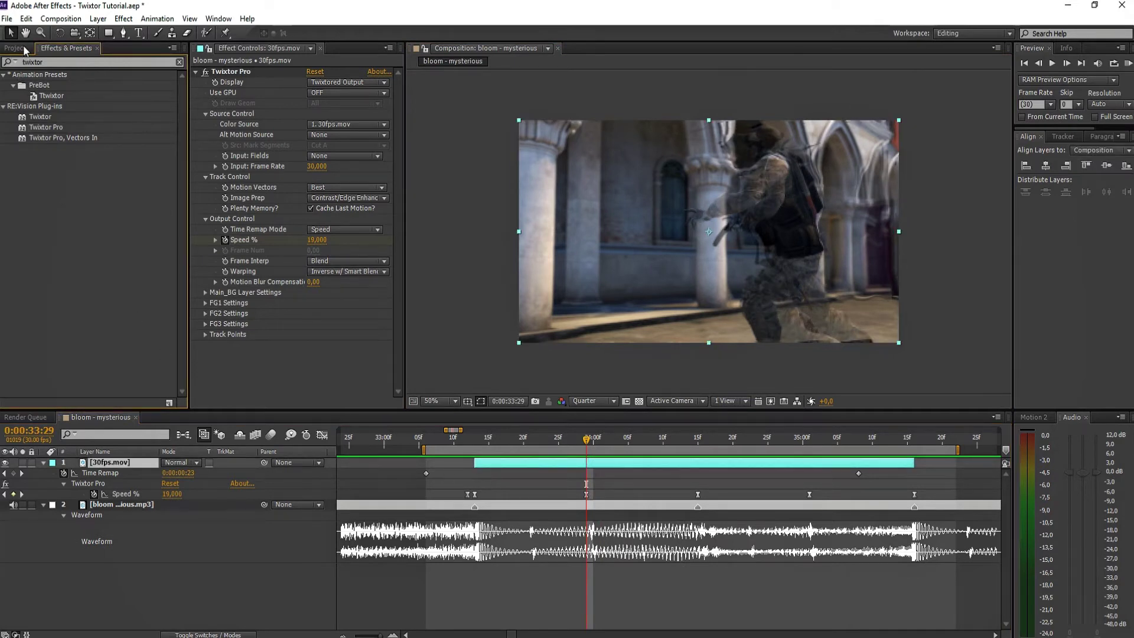
click(55, 216)
drag(68, 223, 140, 408)
drag(122, 462, 122, 462)
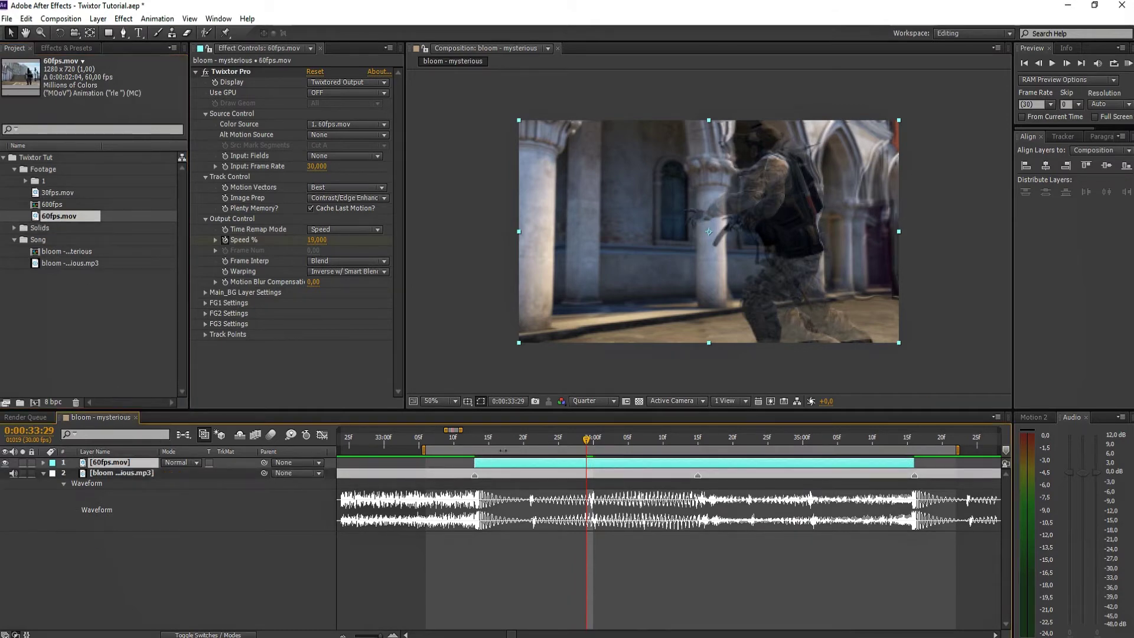
key(u)
key(j)
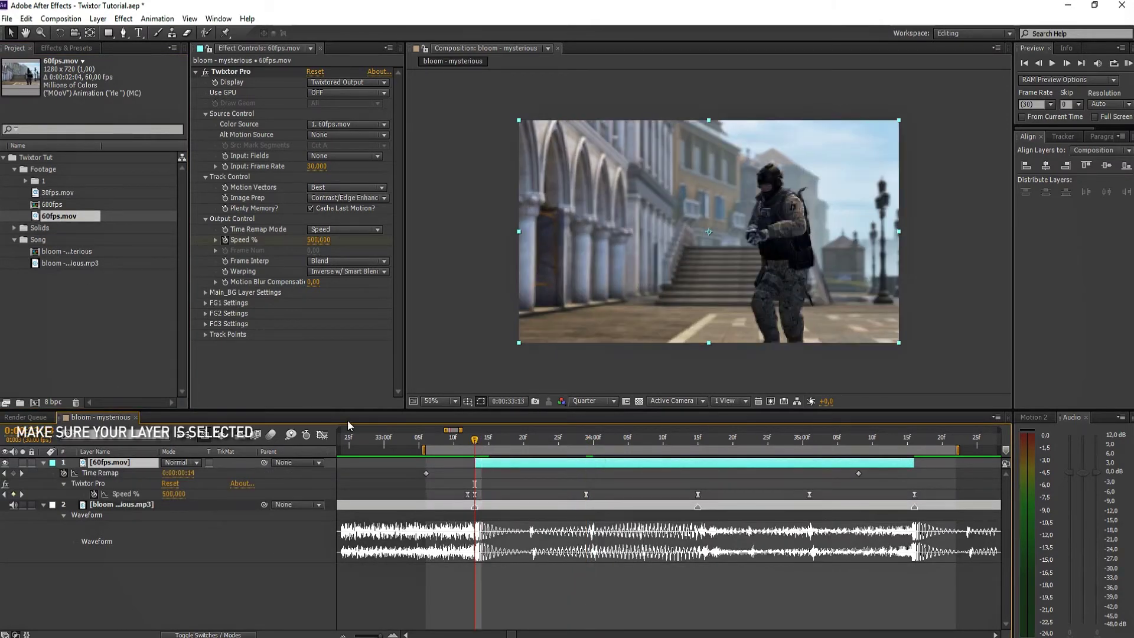
click(68, 222)
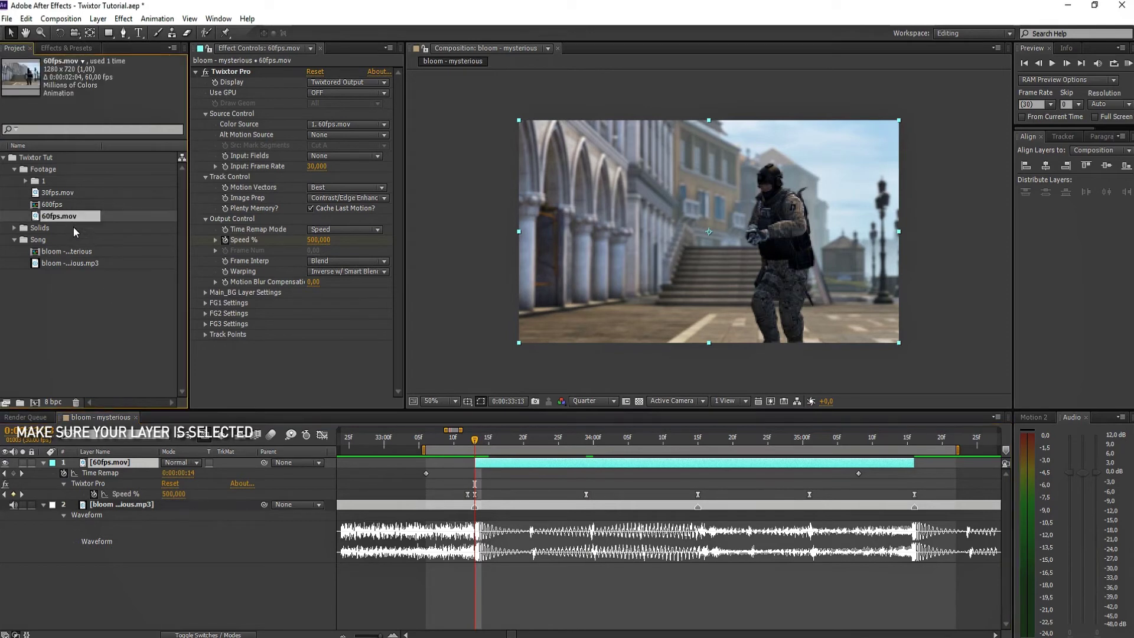
drag(70, 219, 126, 467)
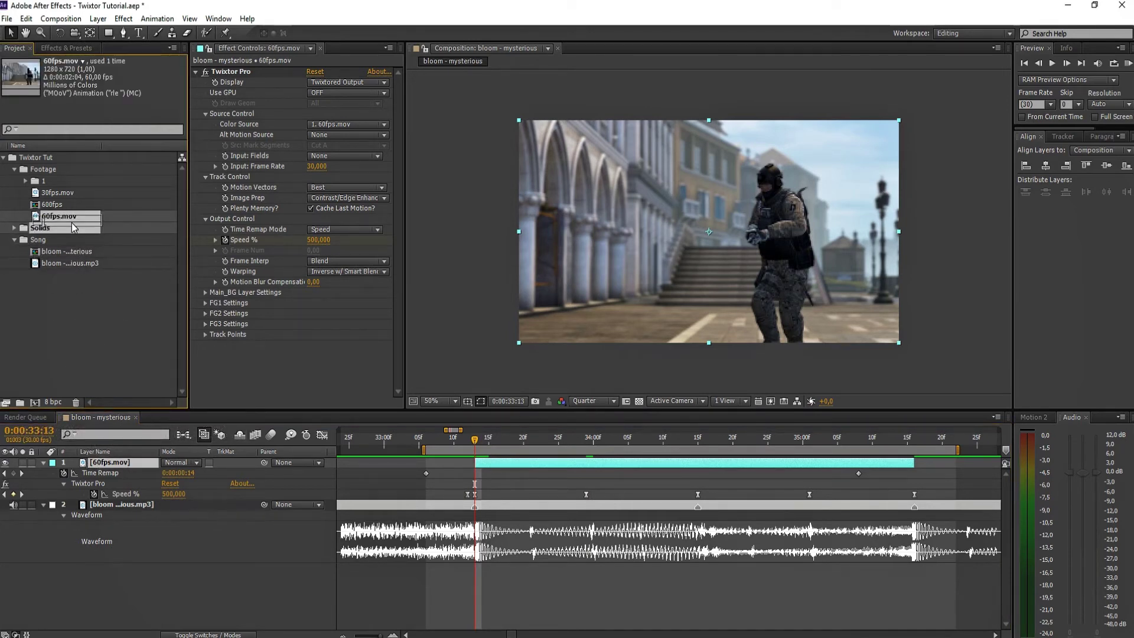
click(124, 370)
Scrub to 0:00:34:04 and set Twixtor Pro's Input Frame Rate to 60
drag(481, 438, 621, 451)
click(340, 176)
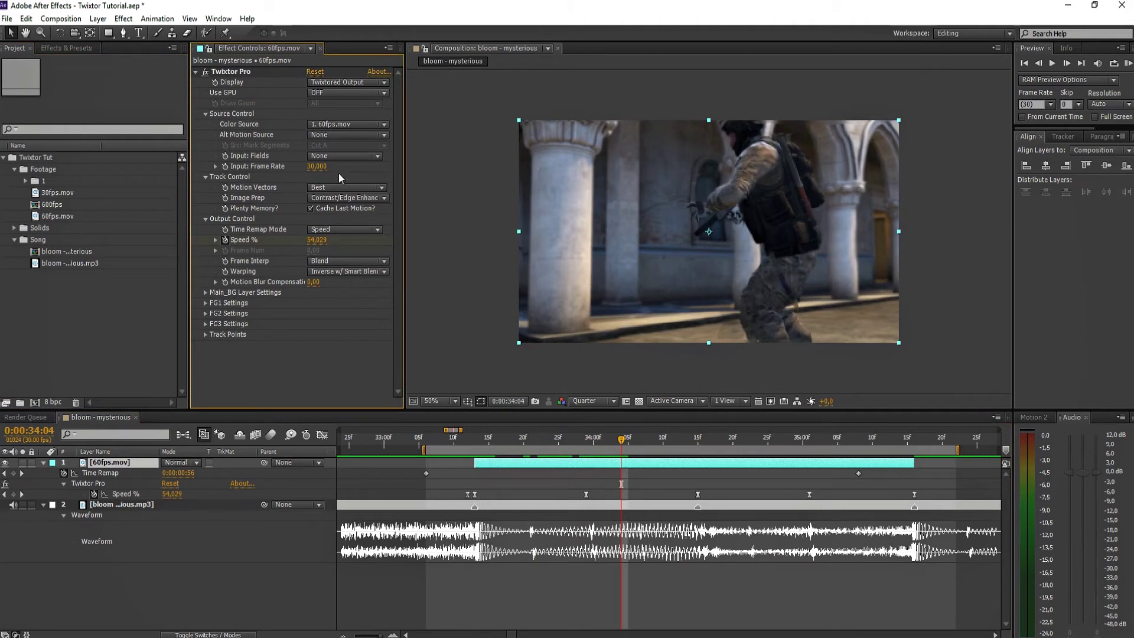
text(60)
key(Return)
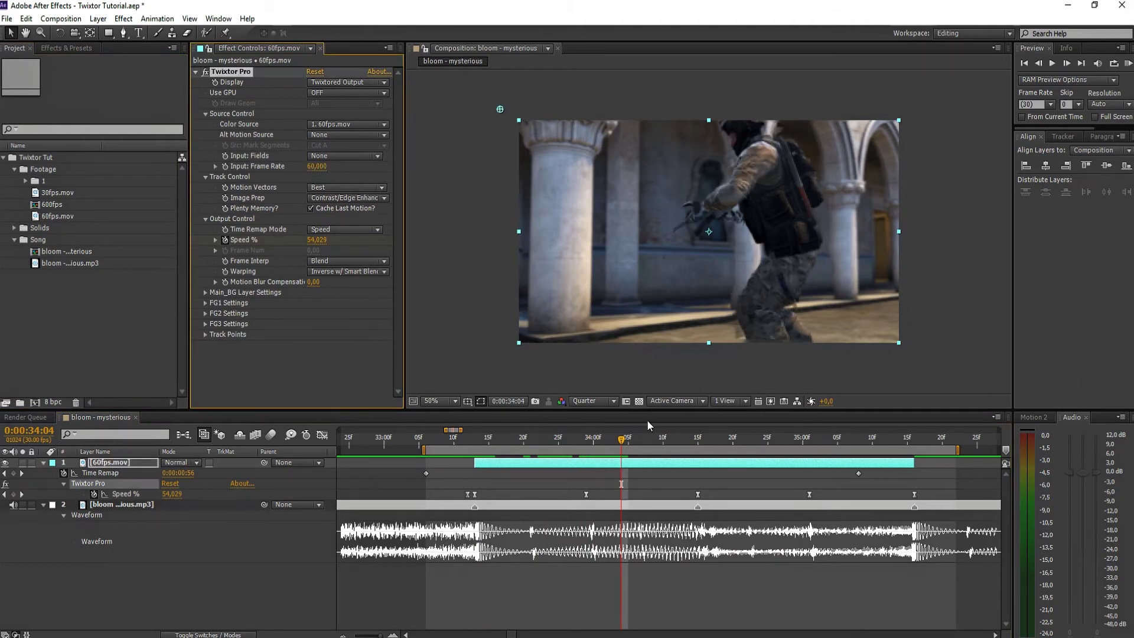
End the work area at 0:00:34:17 and trim the 60fps.mov layer's end to the audio marker at 0:00:34:15
drag(620, 443, 712, 482)
key(n)
click(684, 481)
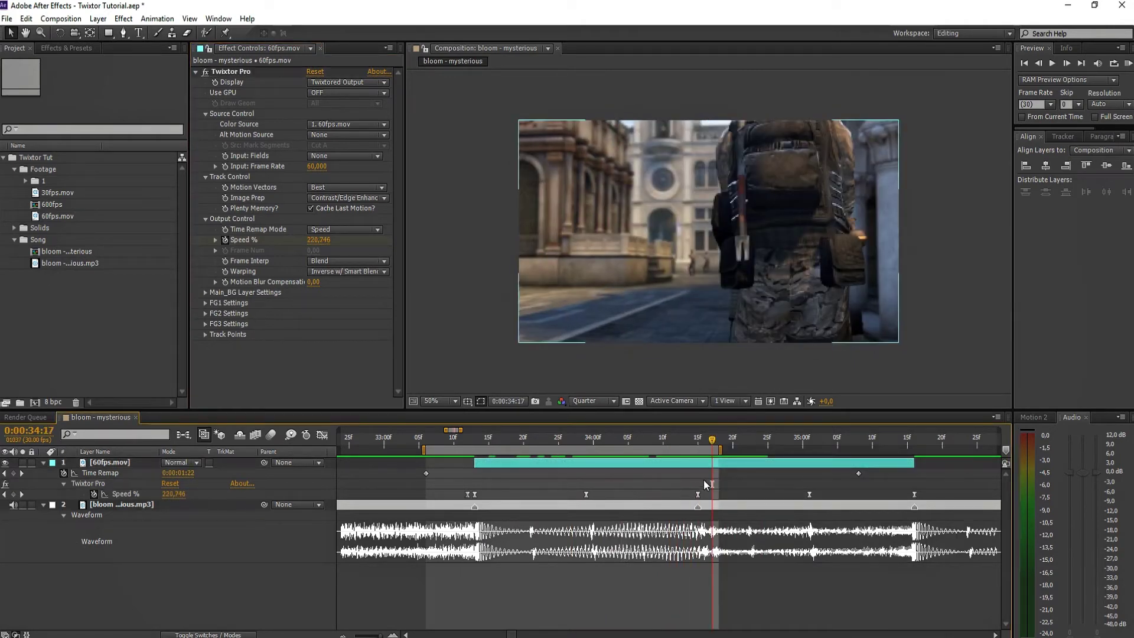
drag(910, 469, 678, 465)
click(836, 464)
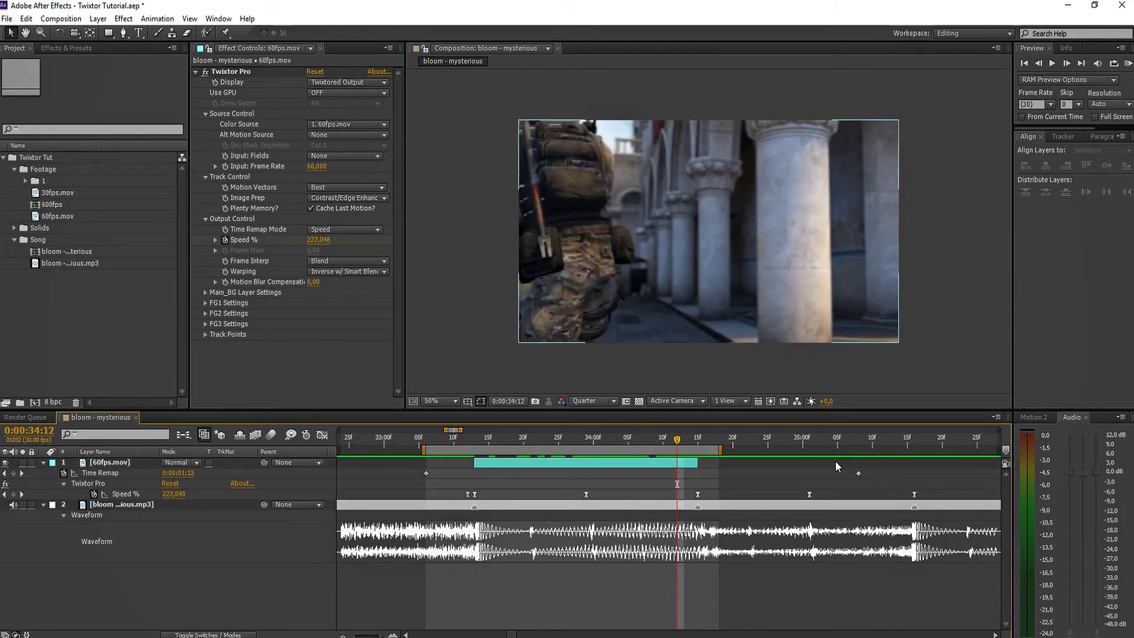
Run a RAM preview of the shortened work area and scrub to the slow section at 0:00:33:27
key(KP_0)
key(KP_0)
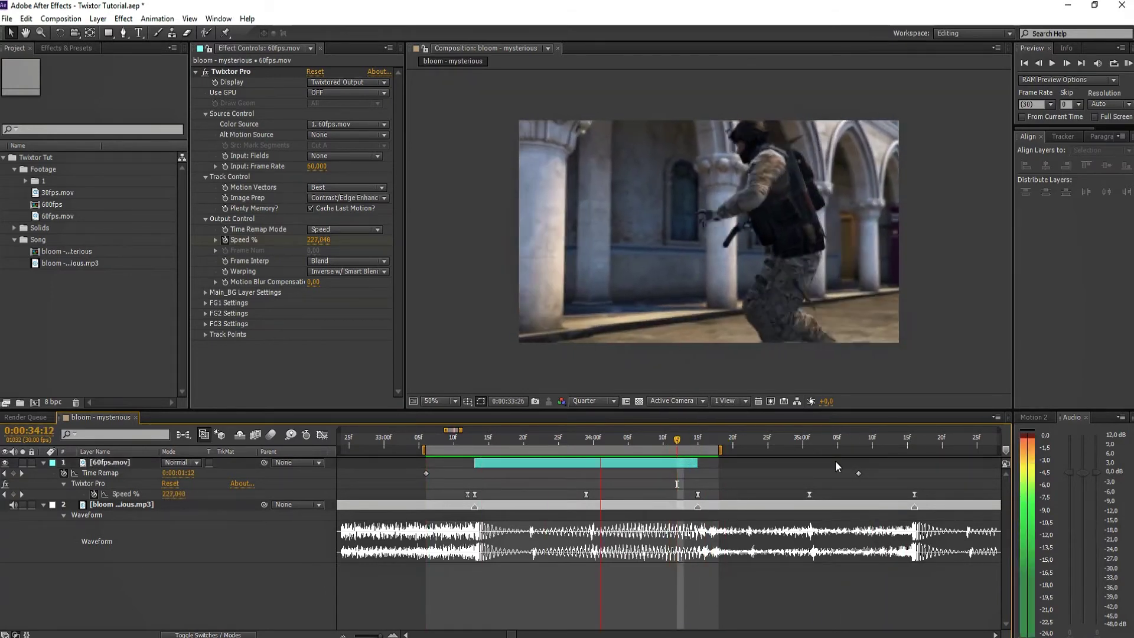
key(space)
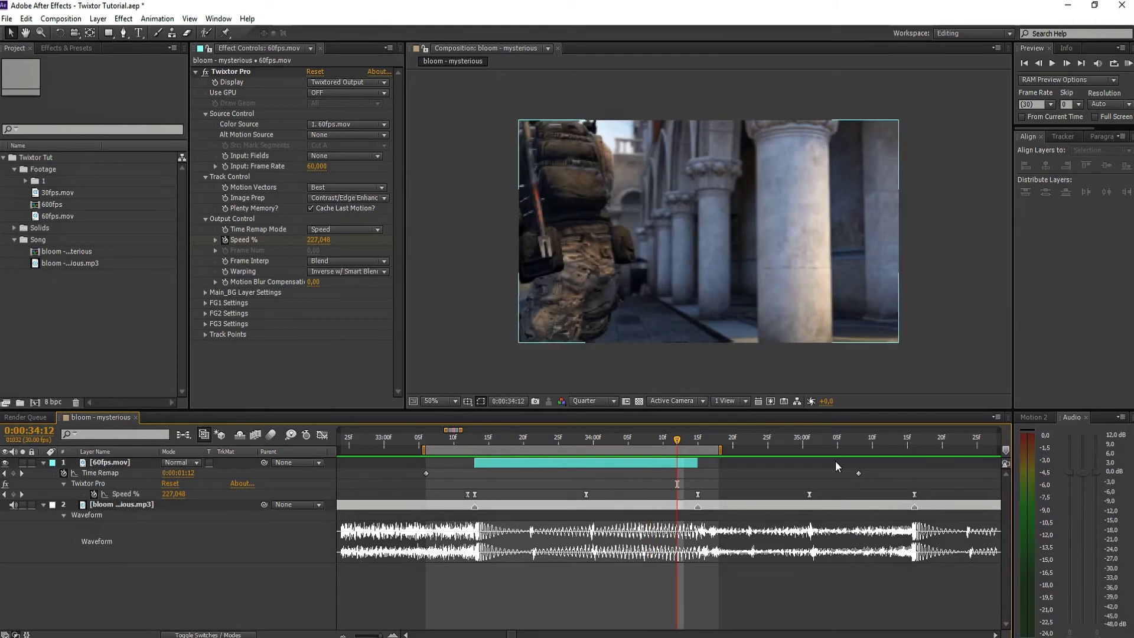
drag(607, 441, 574, 464)
In the Speed % graph, pull the outgoing handle of the first 500% keyframe steeply downward so the slowdown starts sooner
click(584, 495)
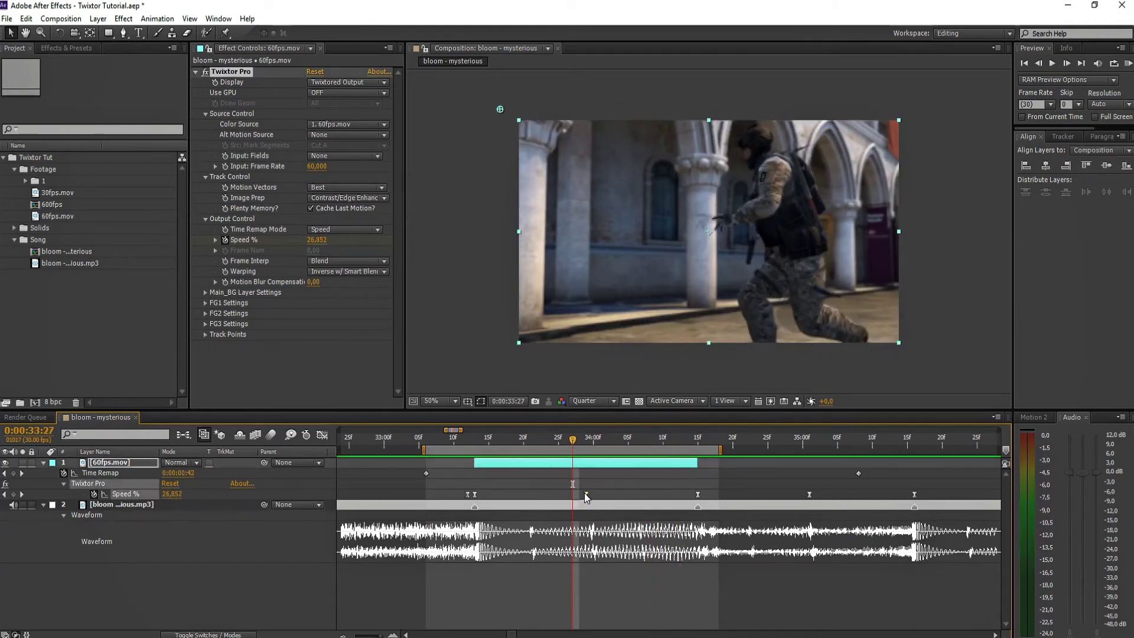
click(322, 435)
click(488, 485)
drag(488, 485, 486, 578)
click(486, 585)
click(474, 469)
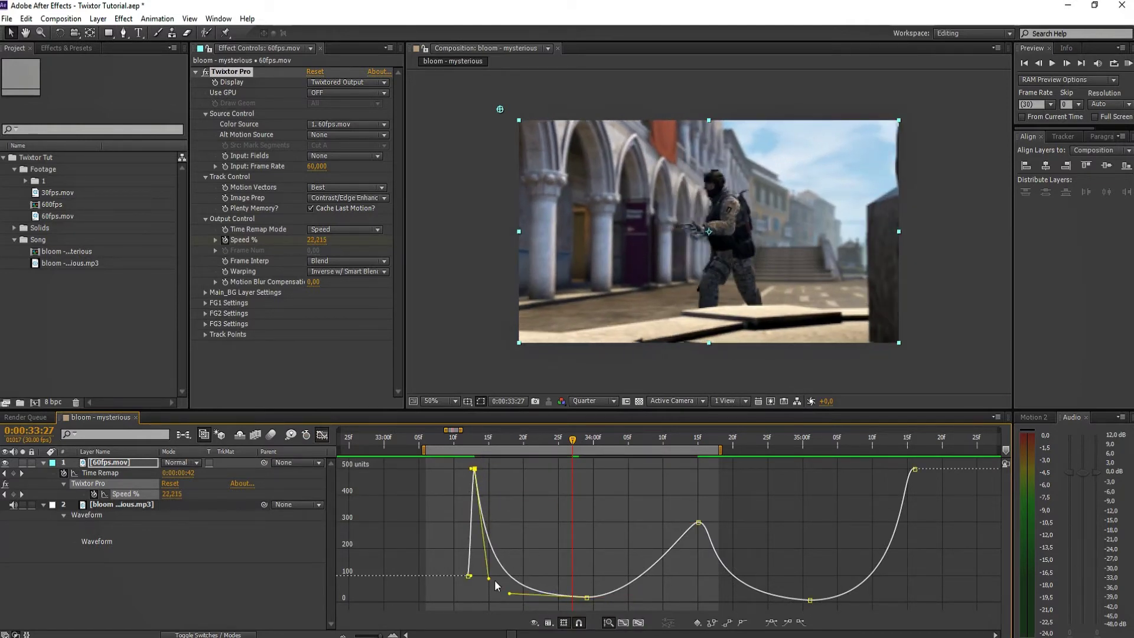
drag(487, 579, 476, 594)
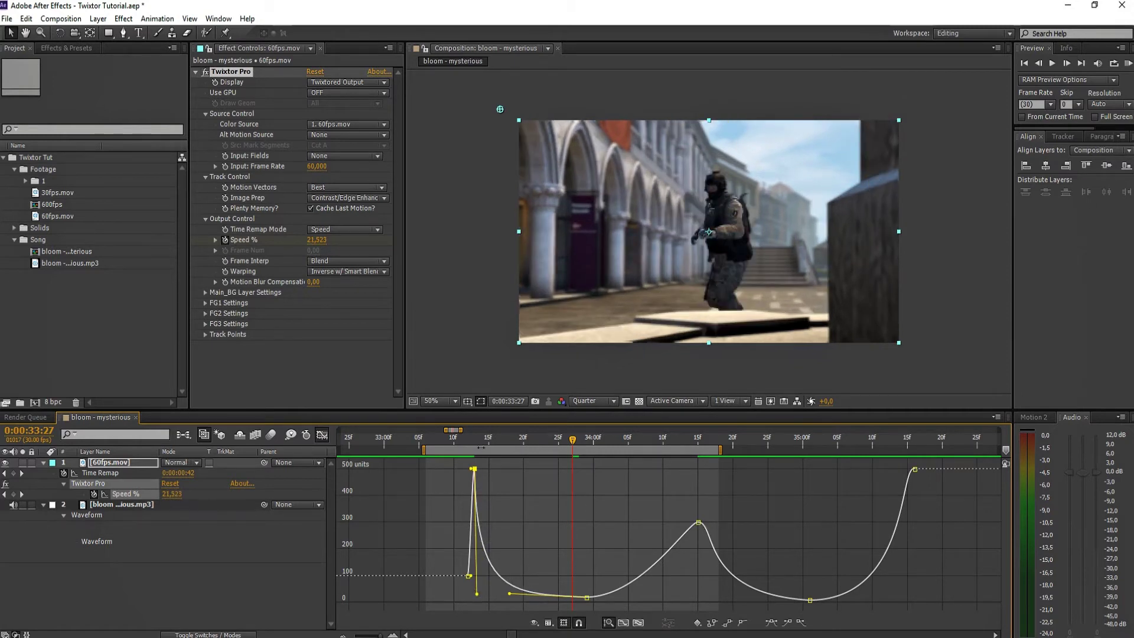
Scrub the clip between 0:00:33:13 and 0:00:34:15 to check the steeper slowdown, then close the speed graph
drag(564, 489, 700, 540)
click(672, 494)
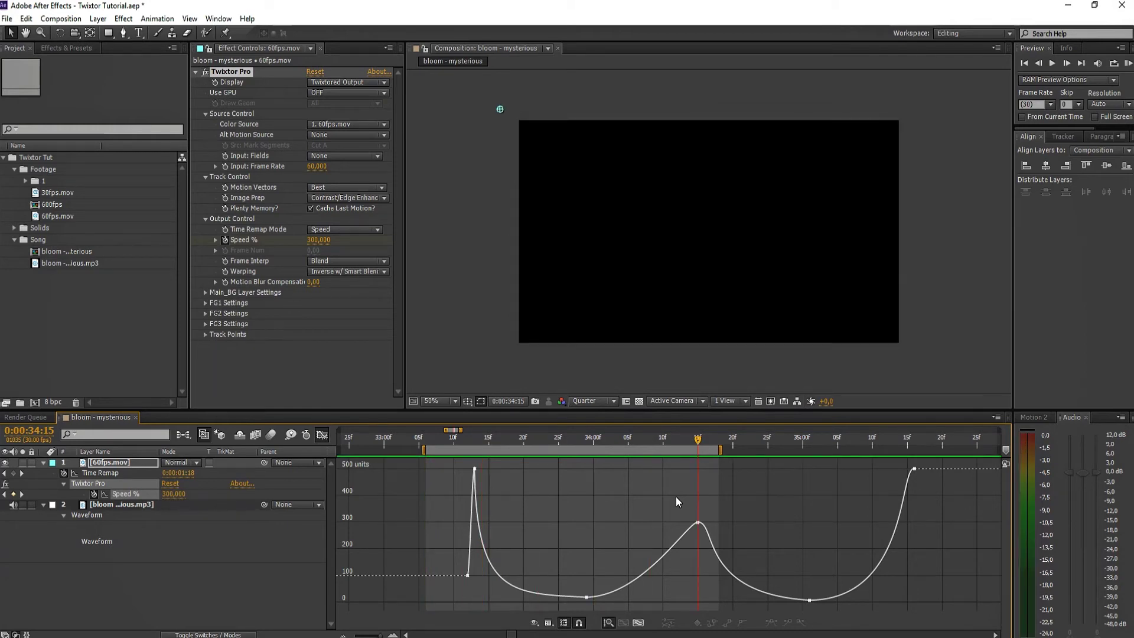
drag(480, 440, 514, 481)
drag(588, 495, 593, 494)
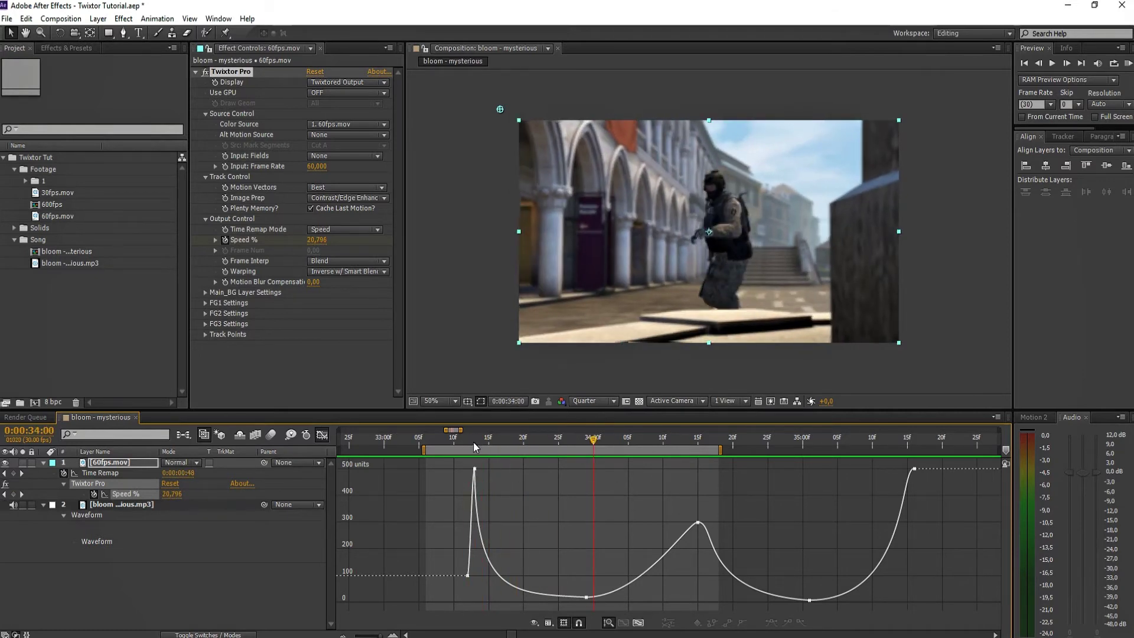
click(285, 334)
drag(508, 444, 572, 468)
click(322, 435)
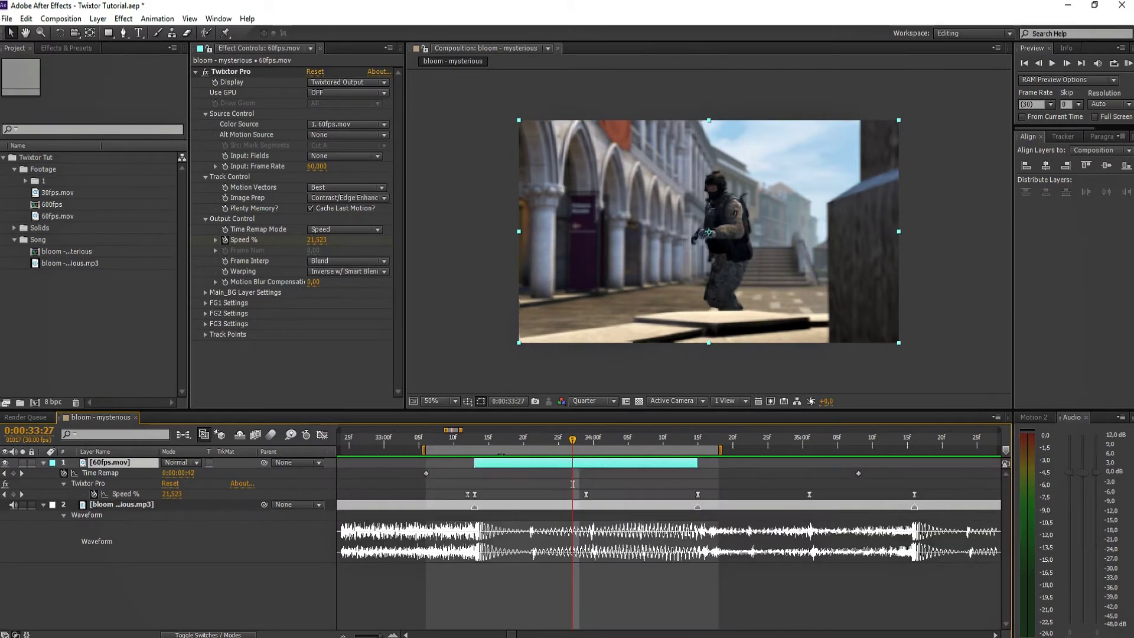
Scrub the 60fps.mov layer up to 0:00:34:12 and back to 0:00:34:01 to inspect the warping in the slow section
click(481, 447)
drag(543, 457, 681, 474)
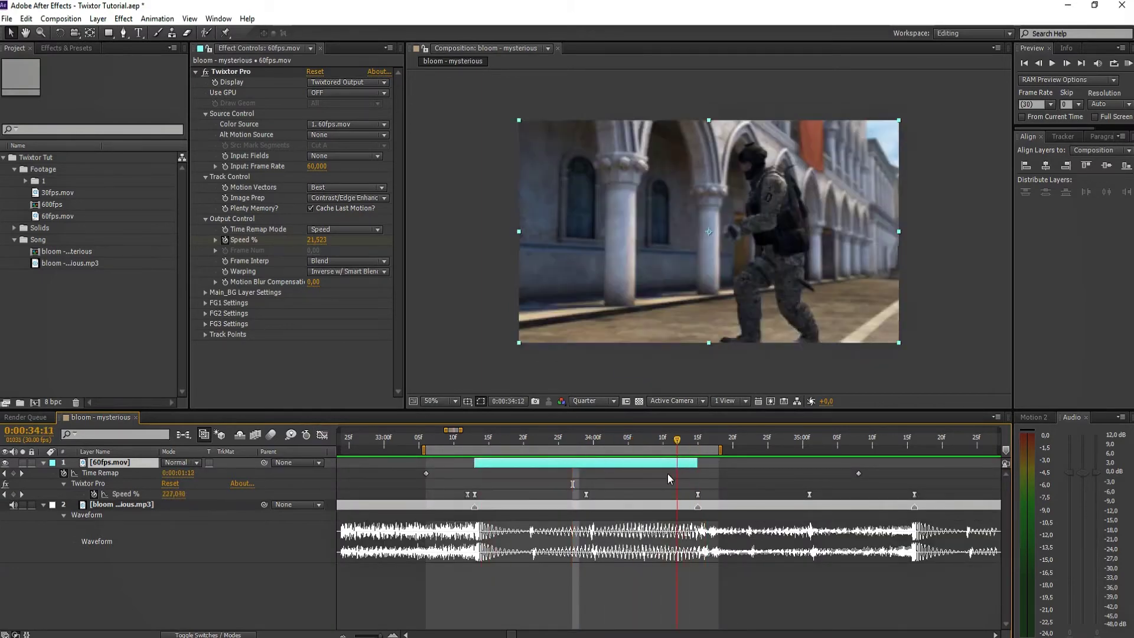
mouse_move(579, 479)
mouse_down()
mouse_move(629, 479)
mouse_move(593, 478)
mouse_up()
drag(543, 440, 601, 470)
click(475, 495)
click(280, 388)
click(114, 350)
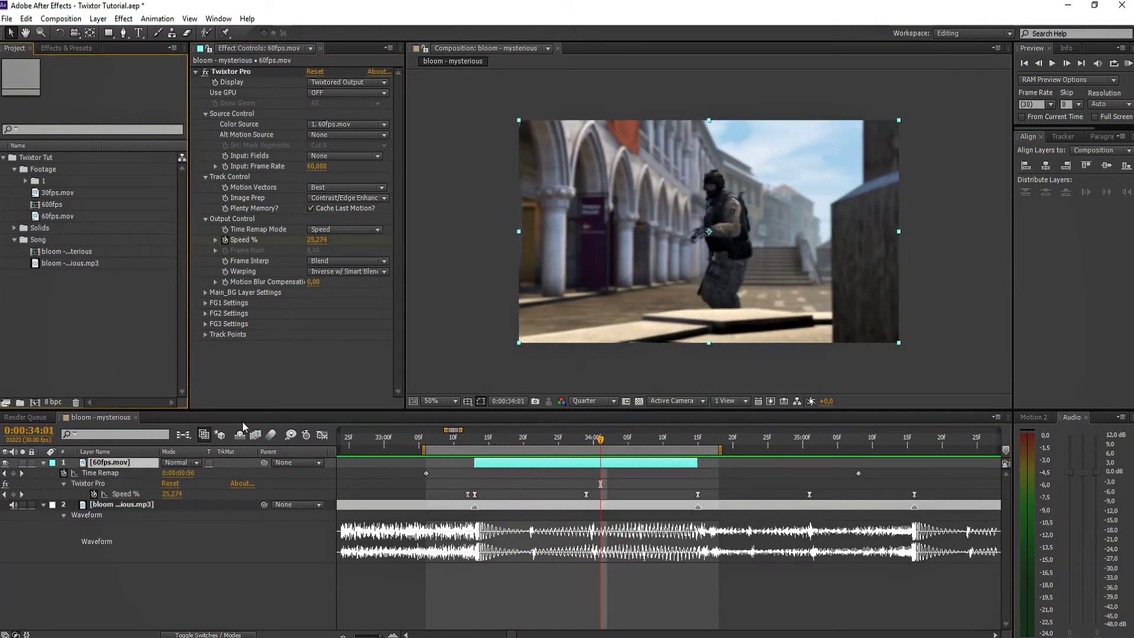
Replace the 60fps.mov layer with the 600fps composition, reveal its keyframes, and scrub the slow section up to 0:00:33:29
click(59, 204)
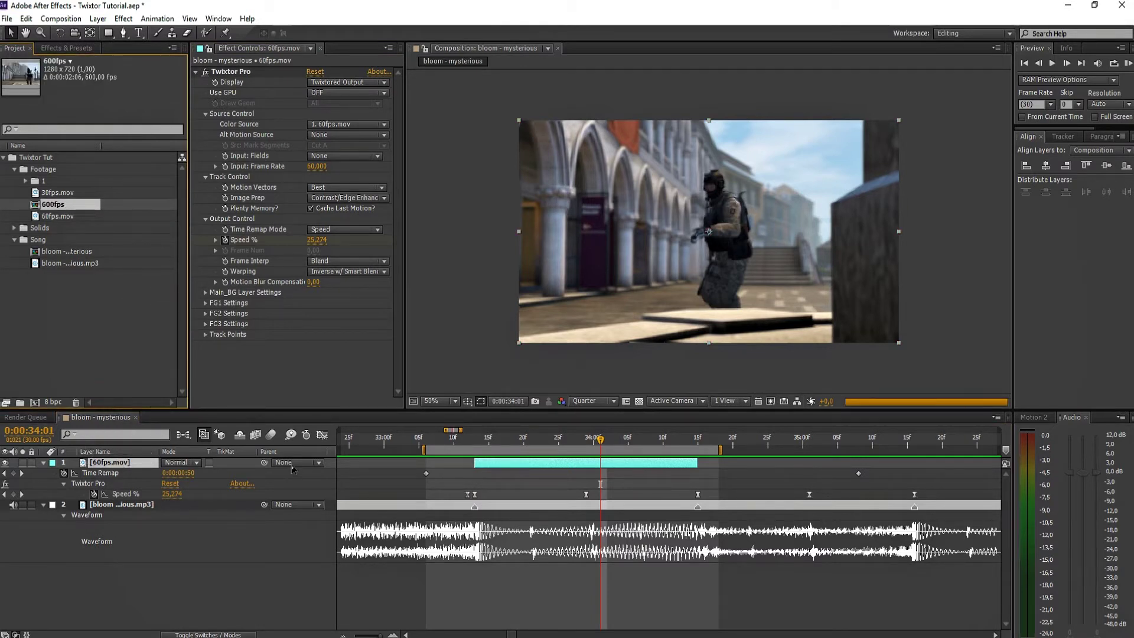
key(ctrl+alt+slash)
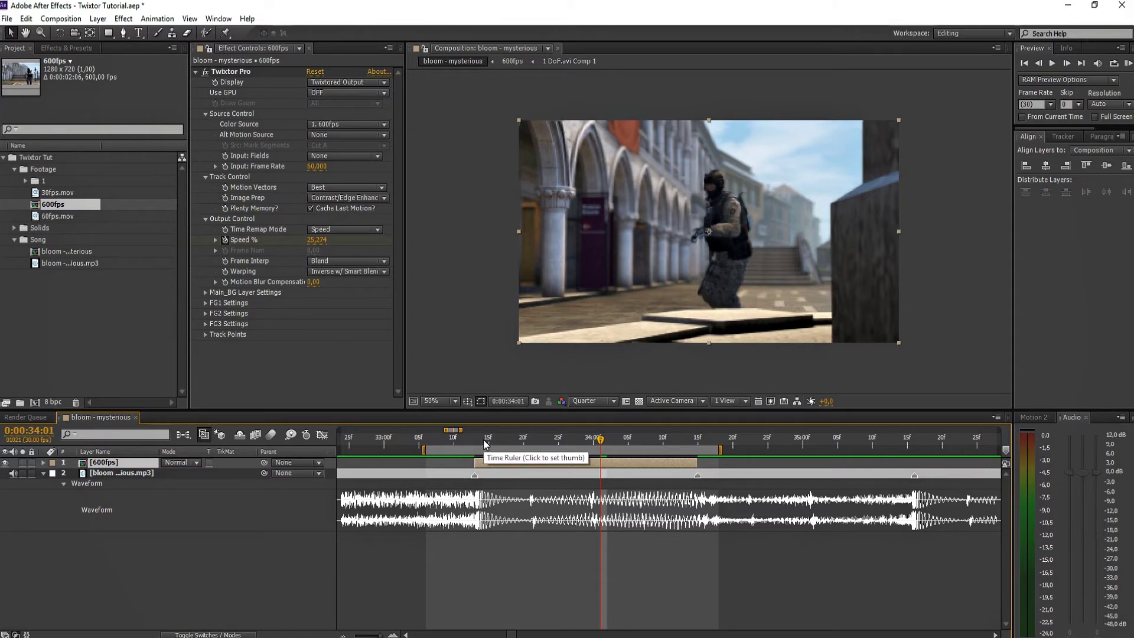
key(u)
drag(470, 437, 573, 453)
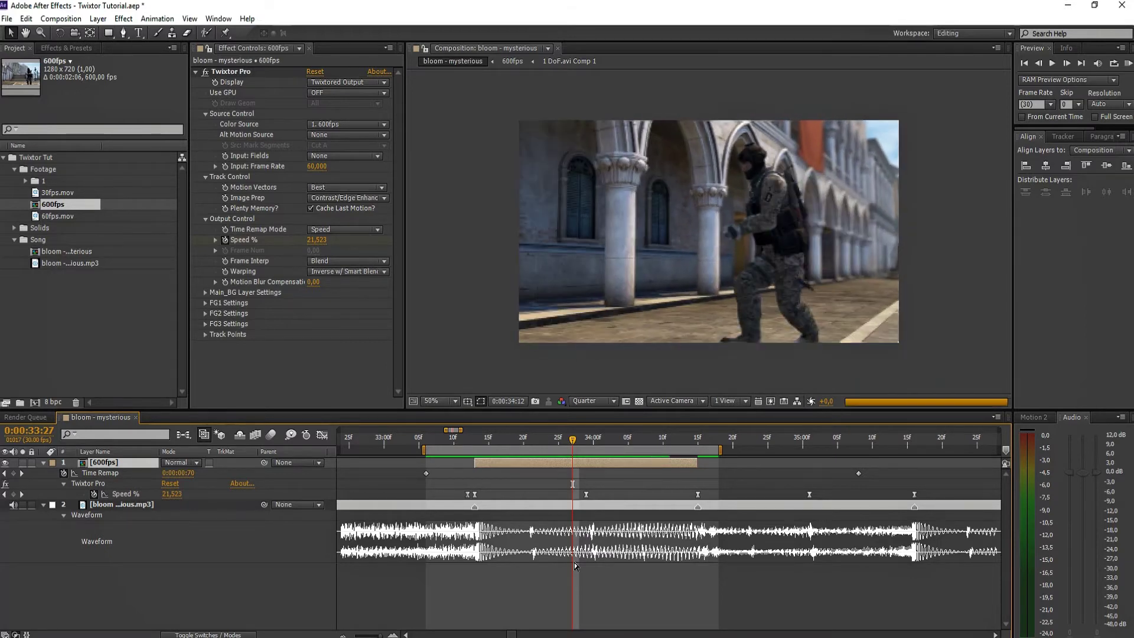
key(space)
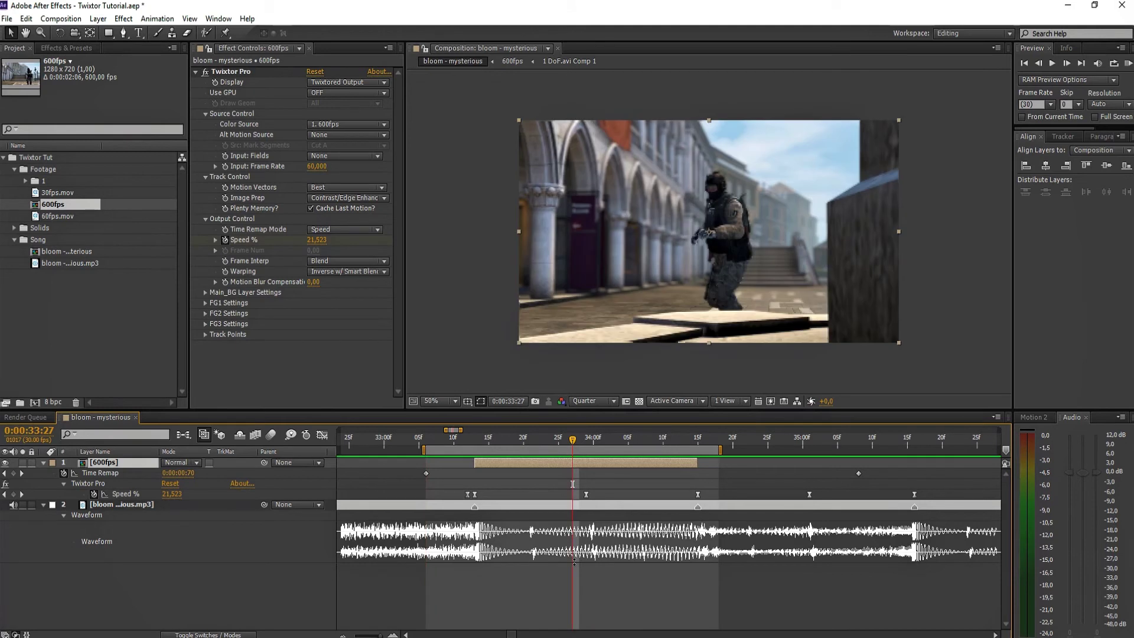
drag(575, 439, 586, 440)
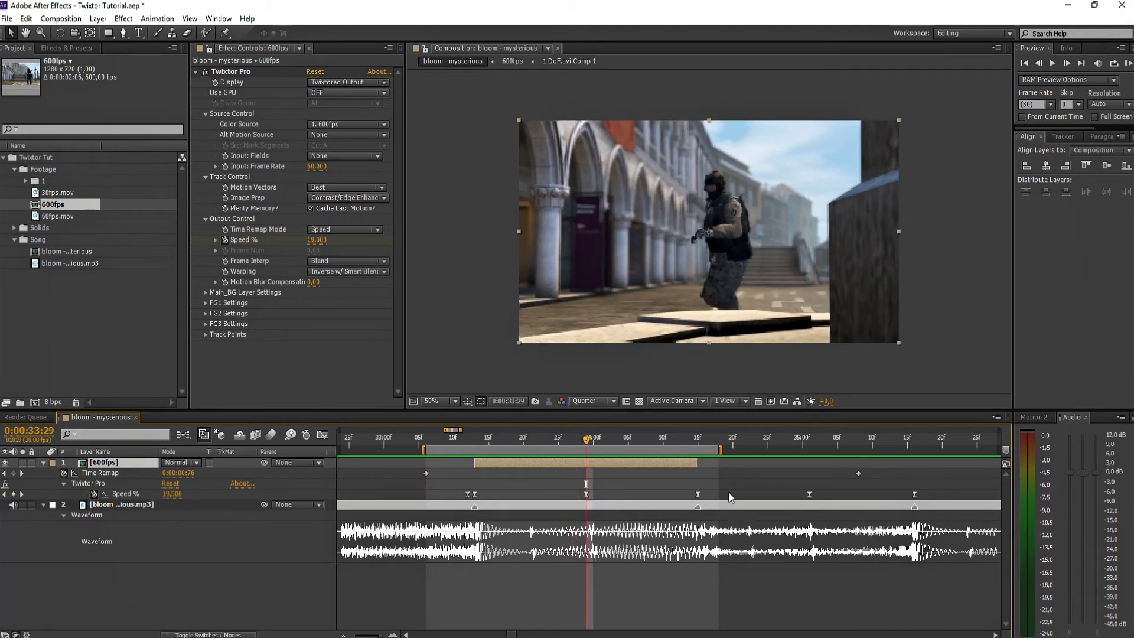
Delete all Speed % keyframes after the 500% keyframe at 0:00:33:13
drag(717, 490, 554, 497)
key(Delete)
drag(747, 498, 955, 498)
key(Delete)
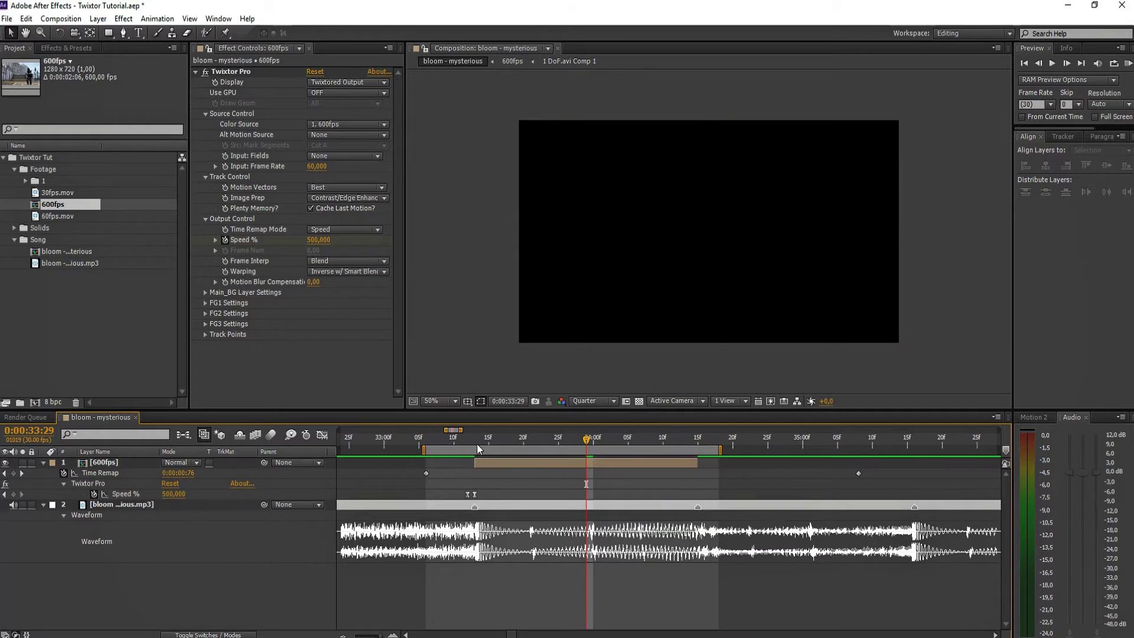
Keyframe the 600fps layer's Twixtor Speed % at 52 at 0:00:33:16 and at 28 at 0:00:33:21
click(477, 442)
drag(477, 442, 496, 444)
click(173, 494)
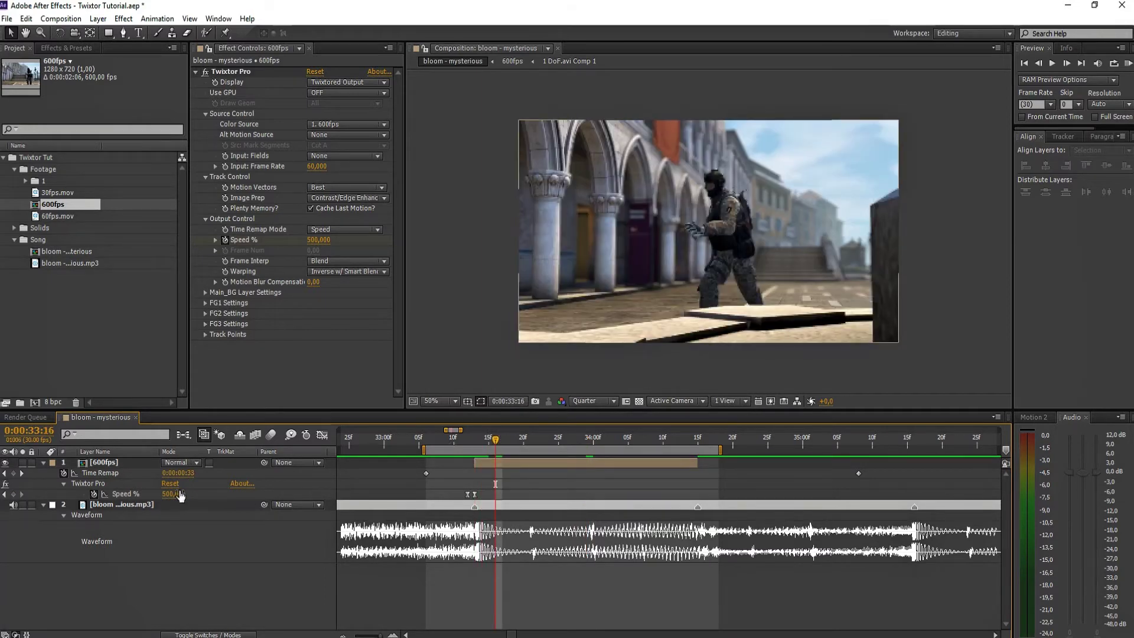
text(52)
key(Return)
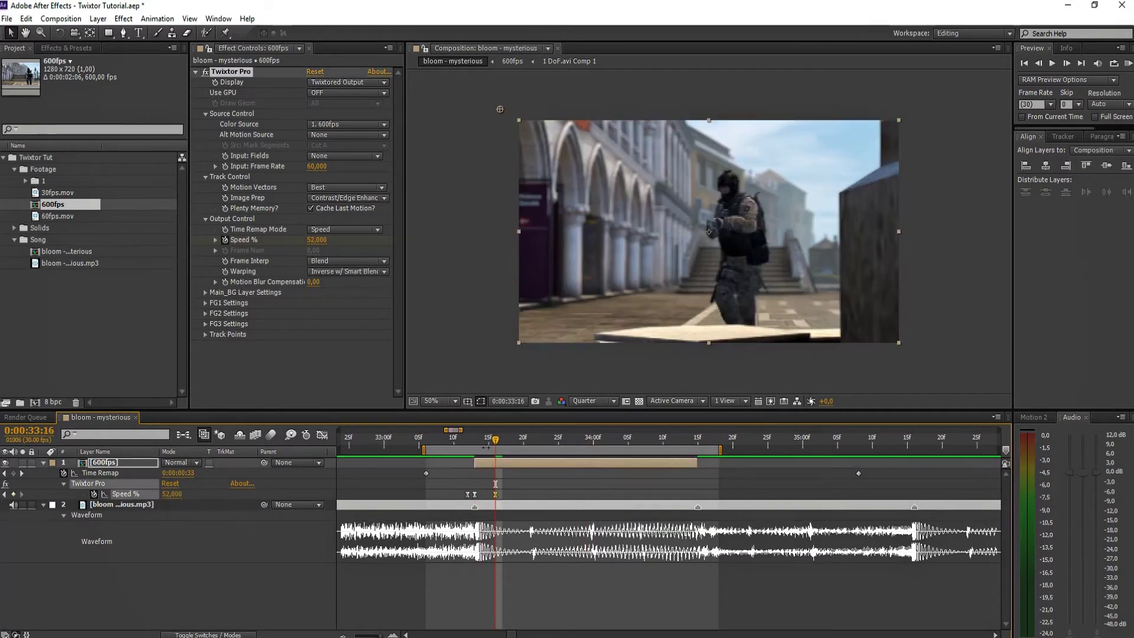
click(529, 442)
click(173, 494)
text(28)
key(Return)
Add Speed % keyframes of 13 at 0:00:33:26 and 6 at 0:00:34:04 on the 600fps layer
click(566, 442)
click(173, 494)
text(13)
key(Return)
click(621, 441)
click(173, 494)
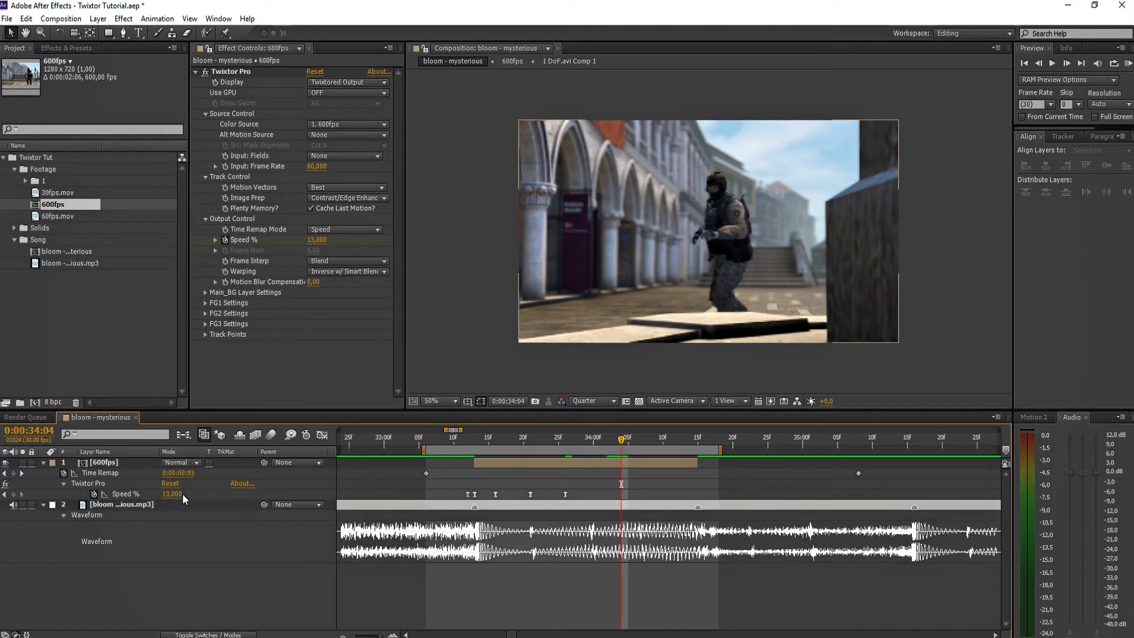
text(6)
key(Return)
Add Speed % keyframes of 38 at 0:00:34:09 and 400 at 0:00:34:14 on the 600fps layer
click(656, 442)
click(173, 494)
text(38)
key(Return)
click(691, 441)
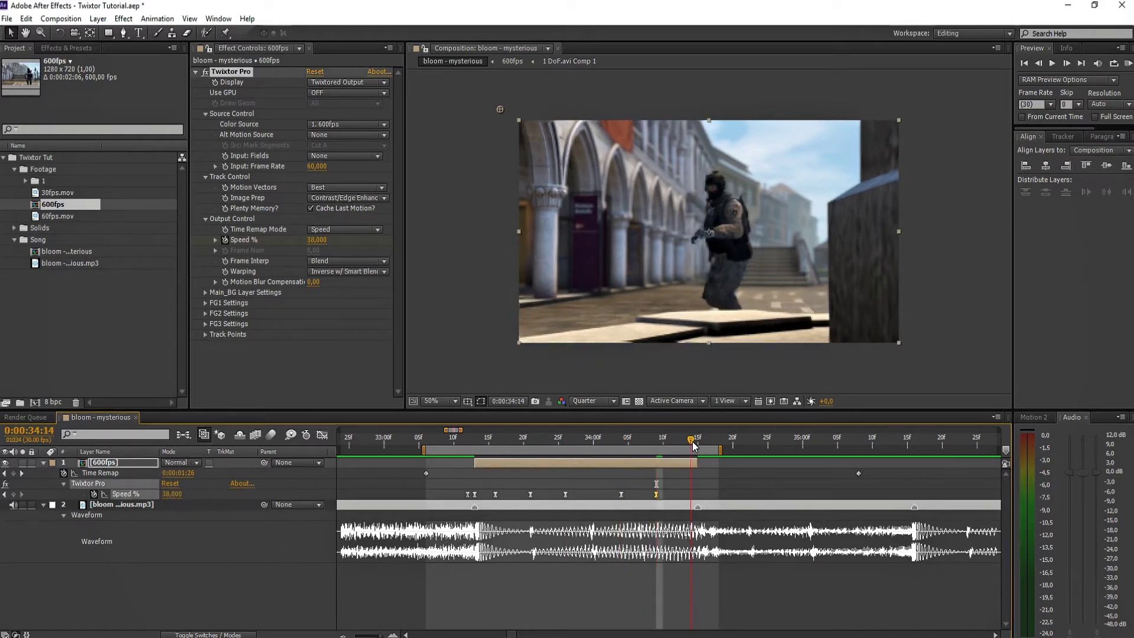
click(172, 494)
text(400)
key(Return)
Smooth the speed graph's rise between the 38% and 400% keyframes into an S-curve, and check the frame at 0:00:34:13
click(322, 435)
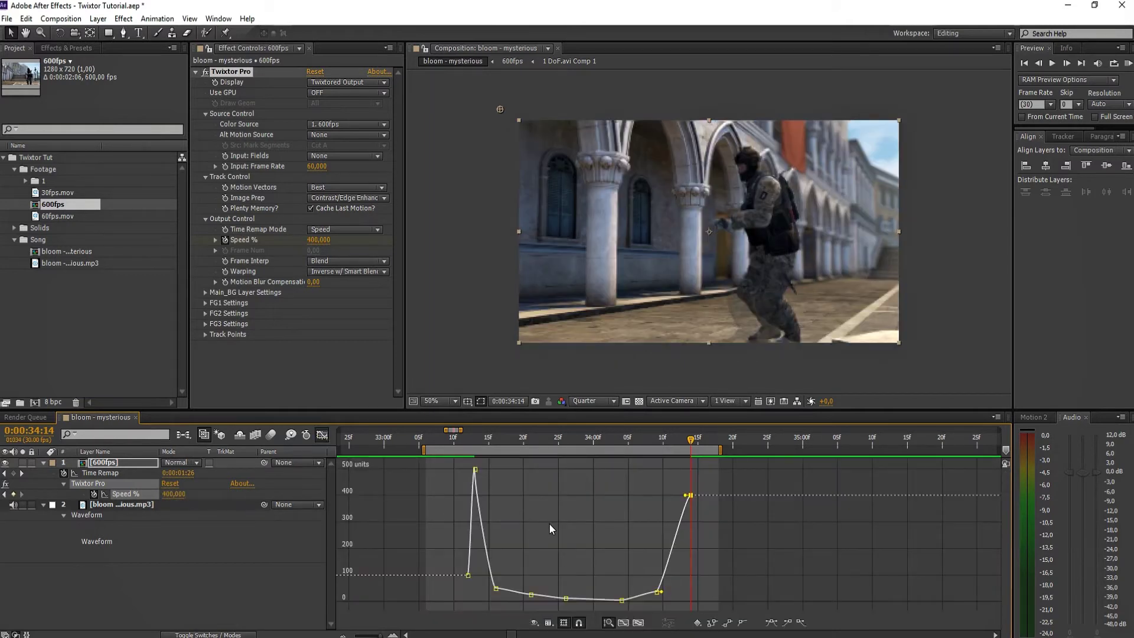
scroll(550, 524, up, 2)
drag(797, 591, 804, 588)
drag(821, 496, 811, 497)
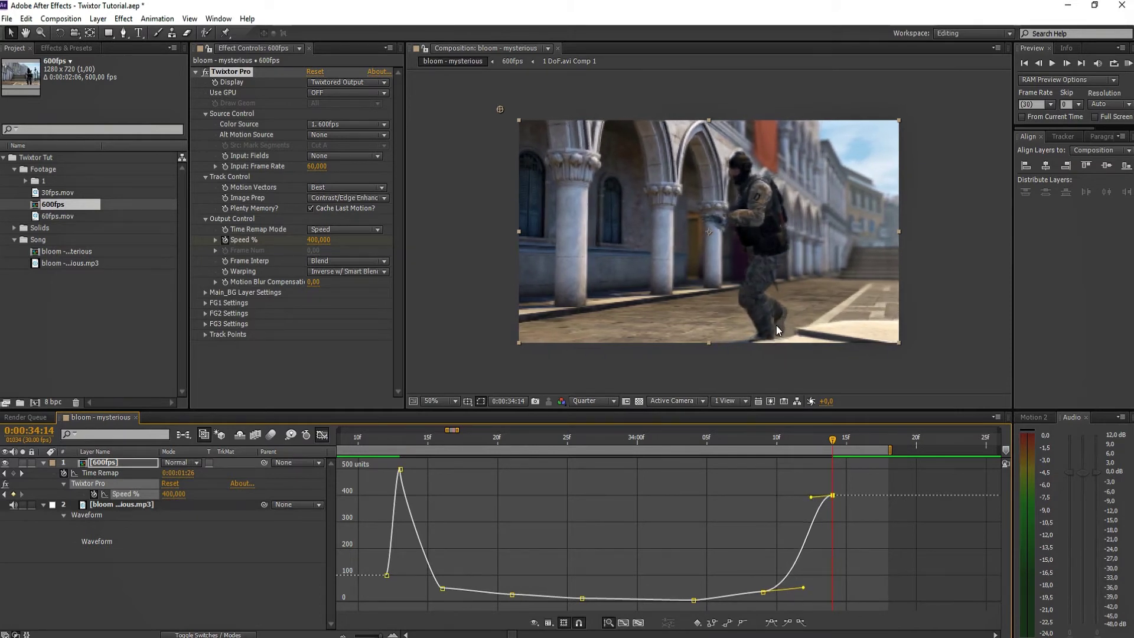
drag(833, 440, 819, 440)
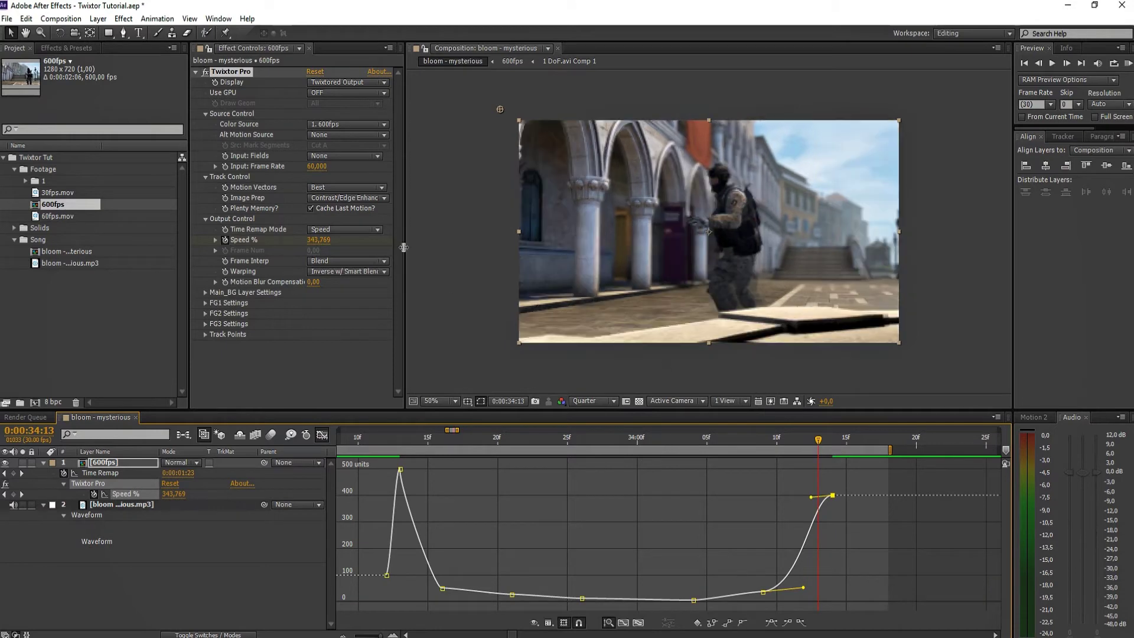
Set Twixtor Pro's input frame rate to 600 for the 600fps layer and close the graph editor
click(317, 166)
text(600)
key(Return)
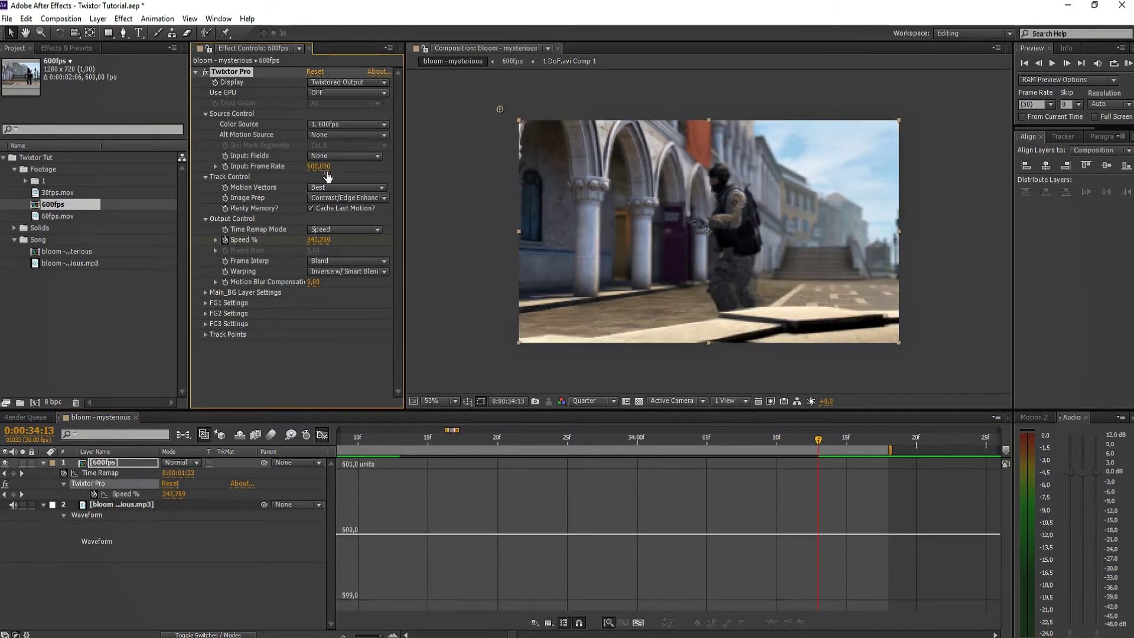
click(321, 435)
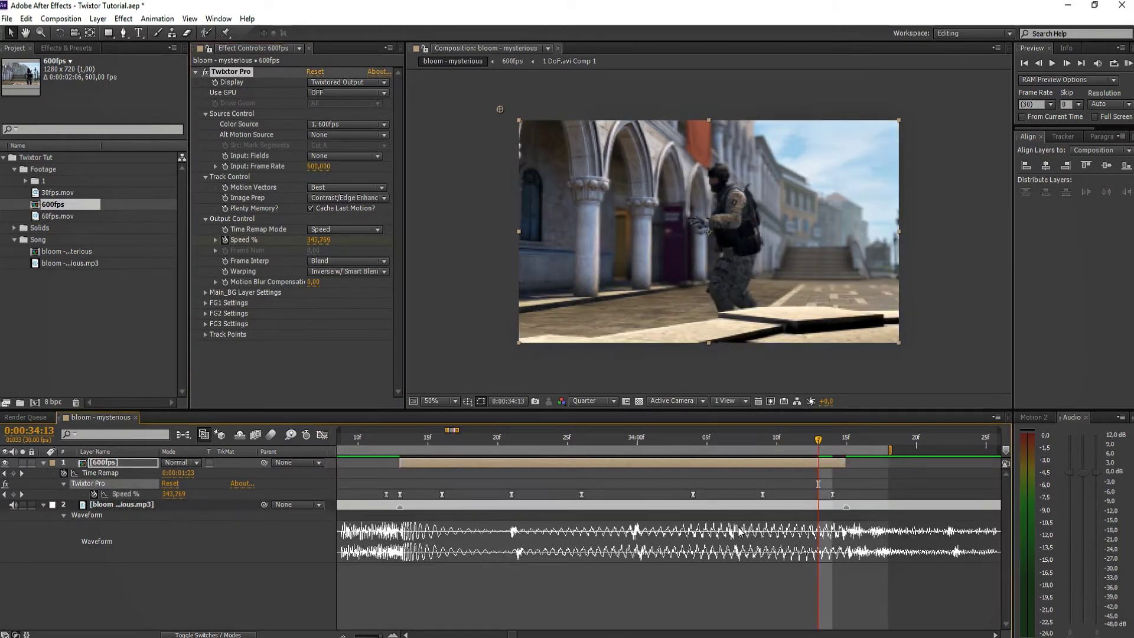